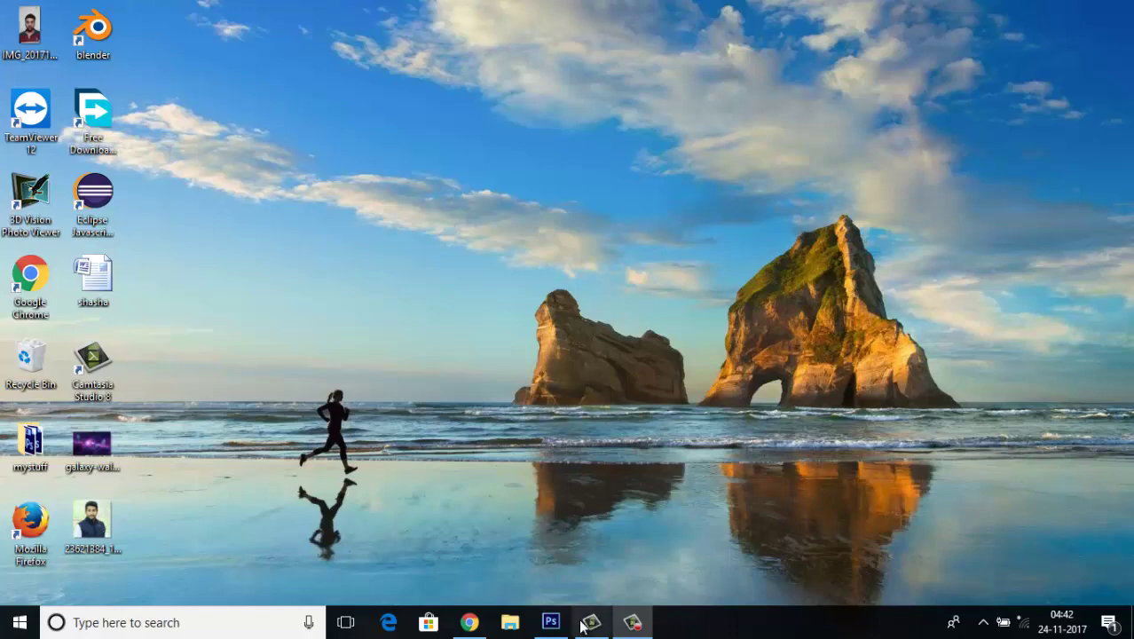
Open the man's portrait photo from the Desktop as a new Photoshop document.
{"action": "left_click", "coordinate": [551, 622]}
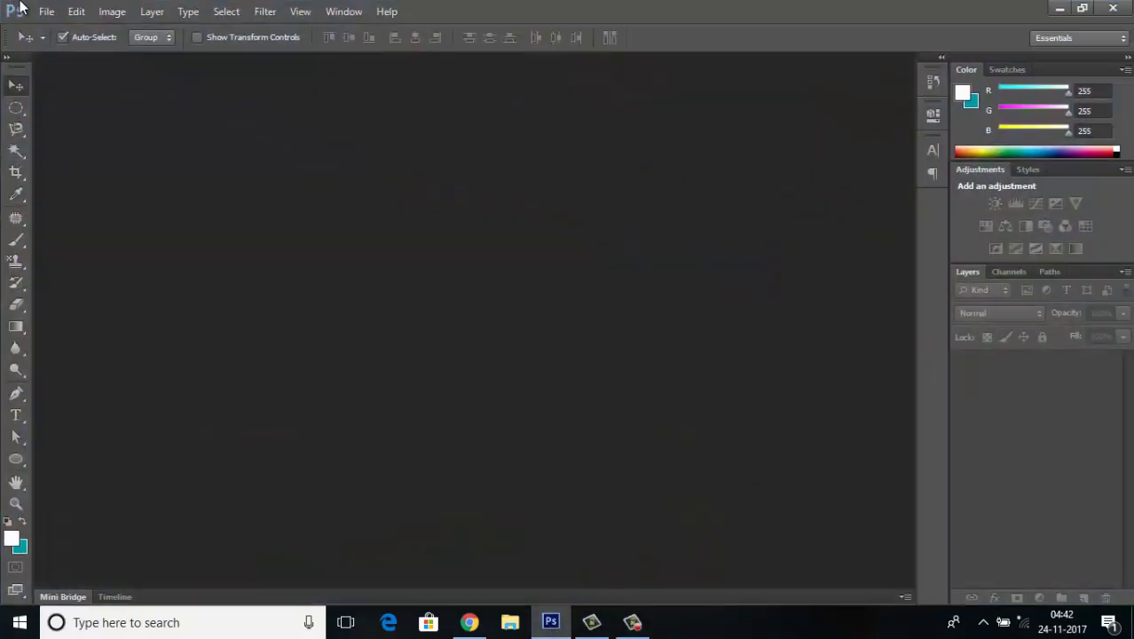
{"action": "left_click", "coordinate": [46, 11]}
{"action": "left_click", "coordinate": [53, 46]}
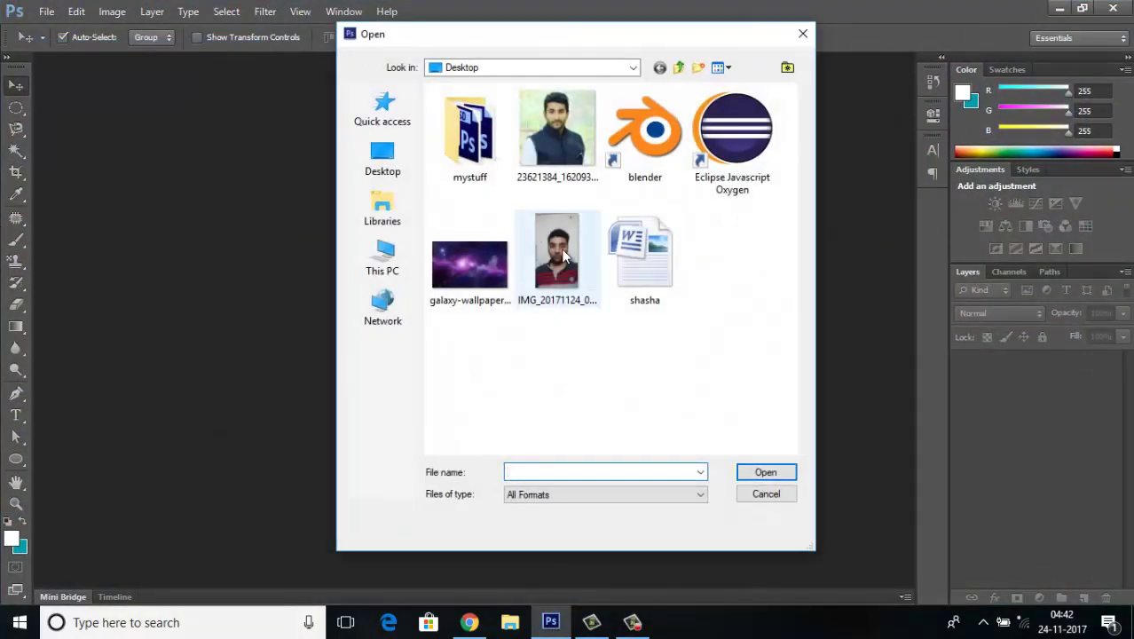
{"action": "double_click", "coordinate": [557, 133]}
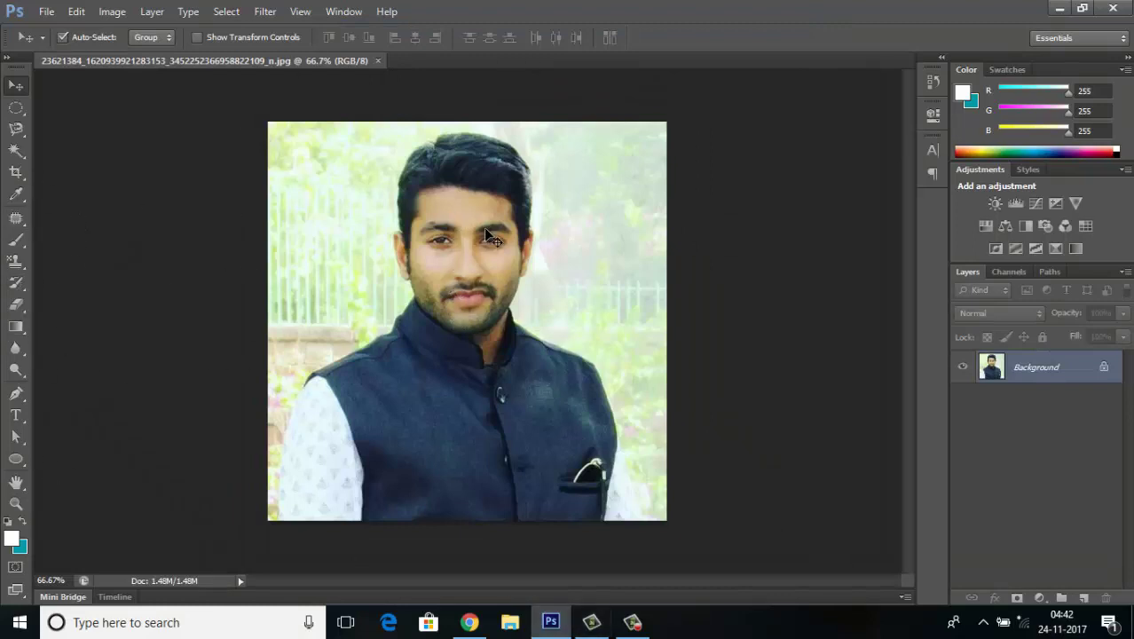
{"action": "scroll", "coordinate": [486, 233], "scroll_direction": "up", "scroll_amount": 4}
{"action": "left_click_drag", "start_coordinate": [904, 273], "coordinate": [905, 254]}
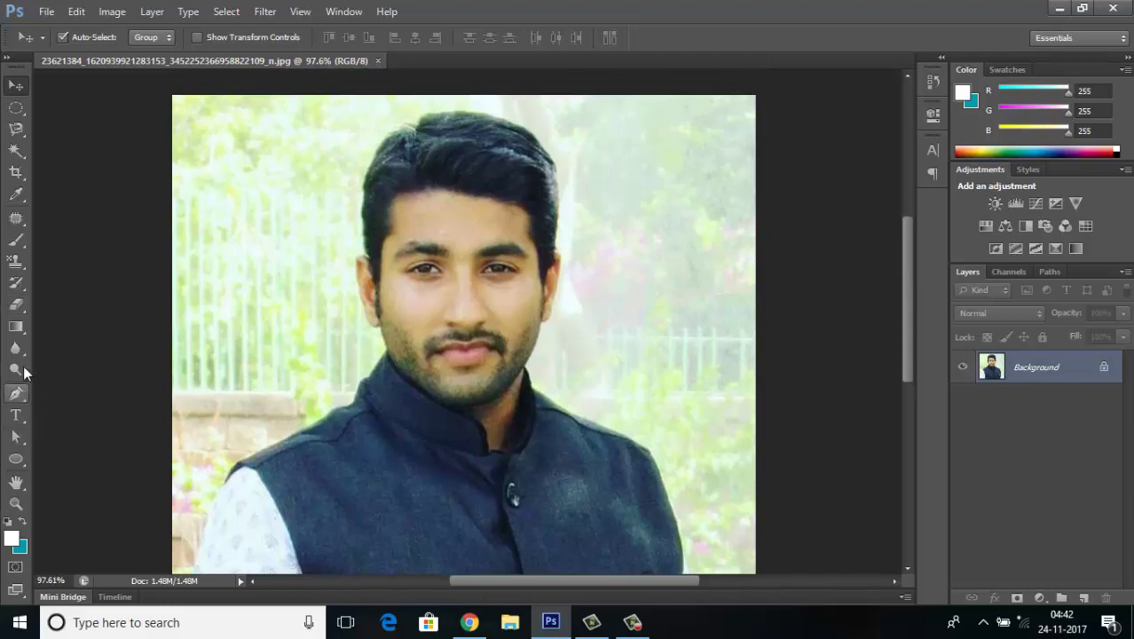
Trace a closed Magnetic Lasso selection around the man's hair, face and chin.
{"action": "left_click", "coordinate": [19, 133]}
{"action": "left_click", "coordinate": [83, 161]}
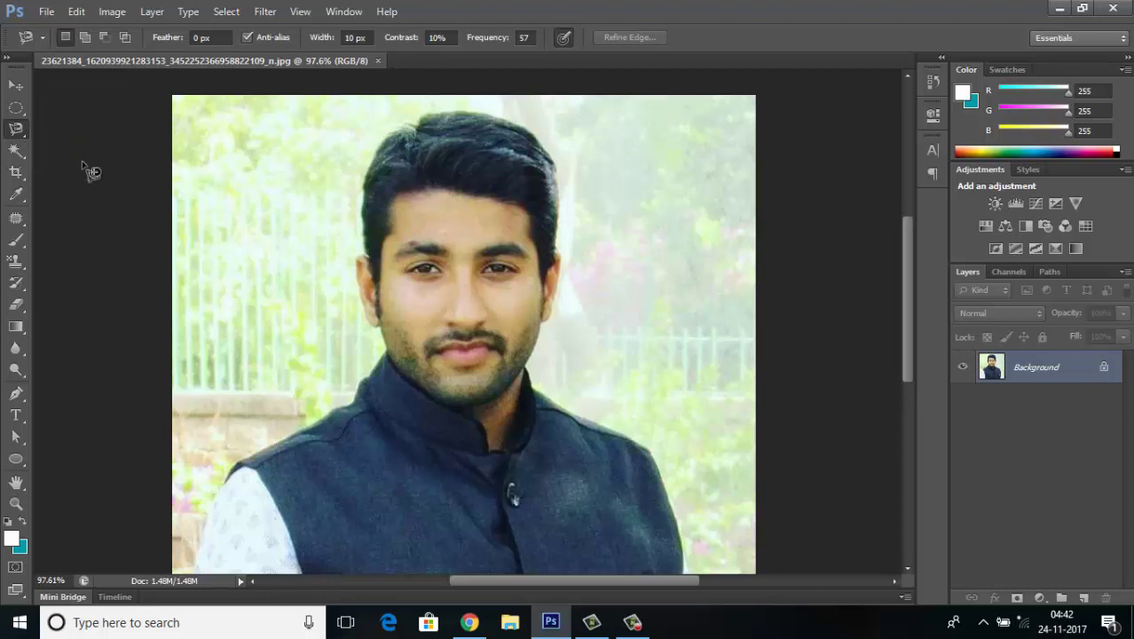
{"action": "scroll", "coordinate": [402, 410], "scroll_direction": "up", "scroll_amount": 2}
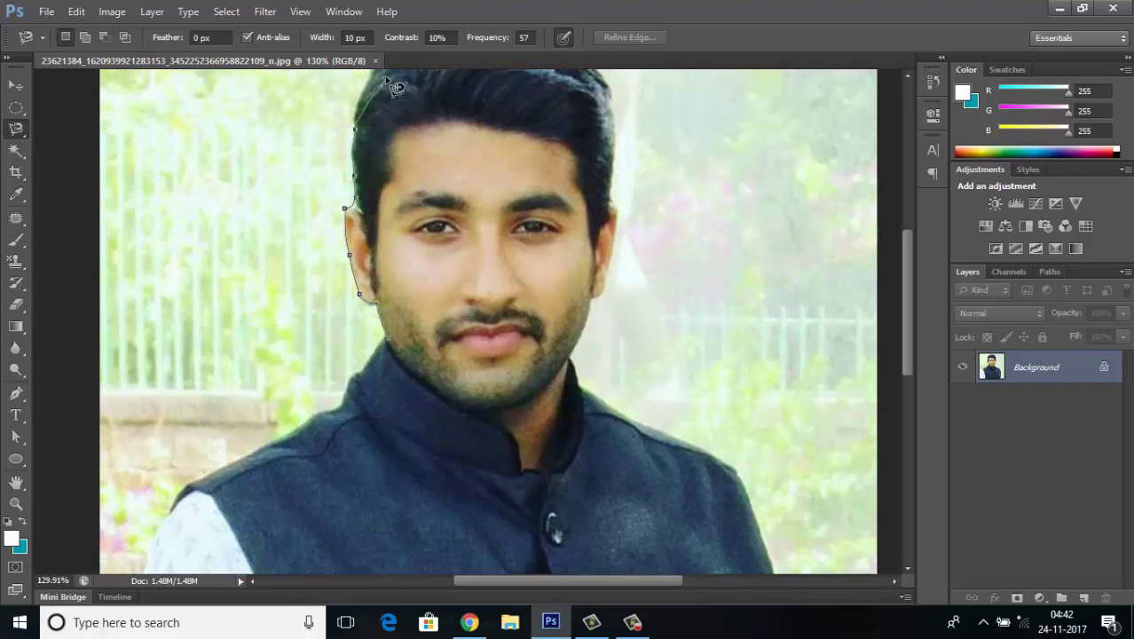
{"action": "scroll", "coordinate": [388, 83], "scroll_direction": "up", "scroll_amount": 2}
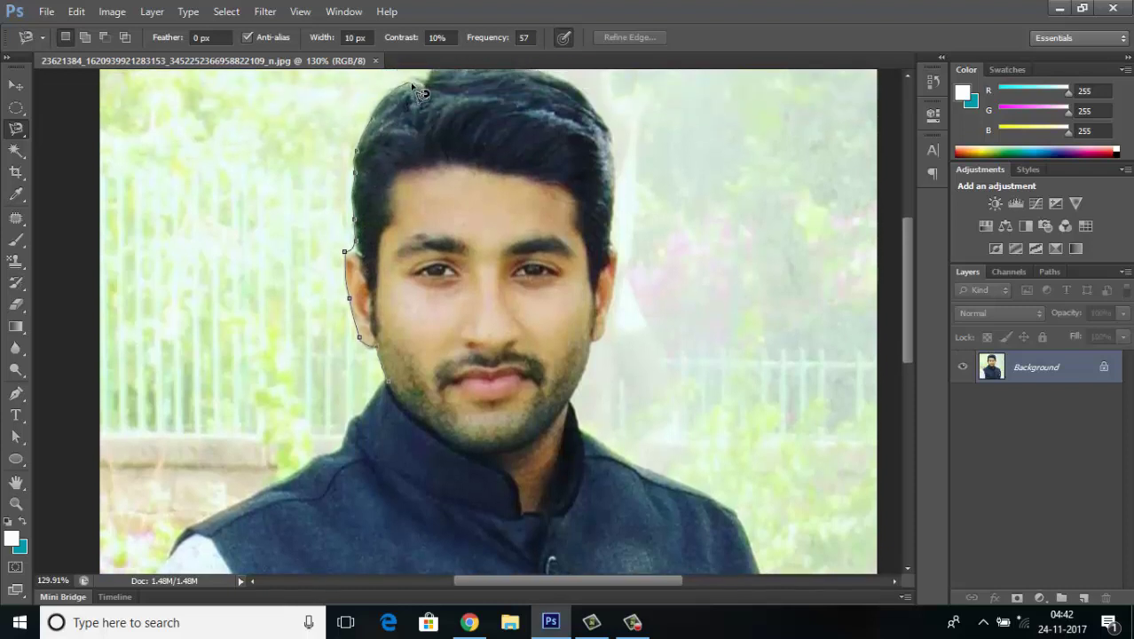
{"action": "scroll", "coordinate": [439, 84], "scroll_direction": "up", "scroll_amount": 1}
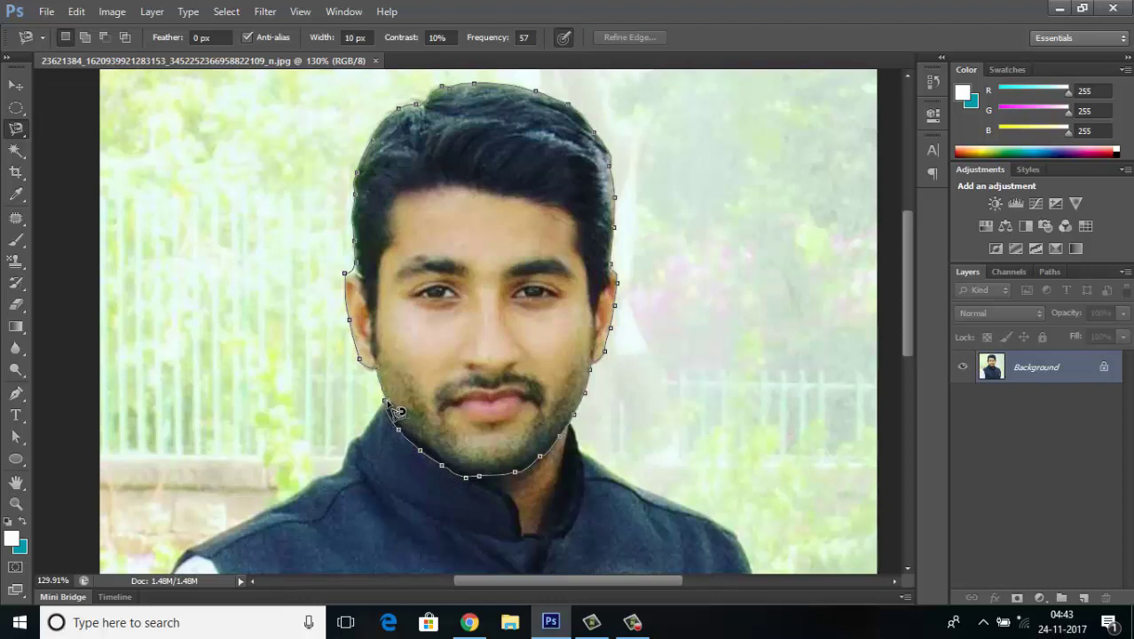
{"action": "left_click", "coordinate": [398, 411]}
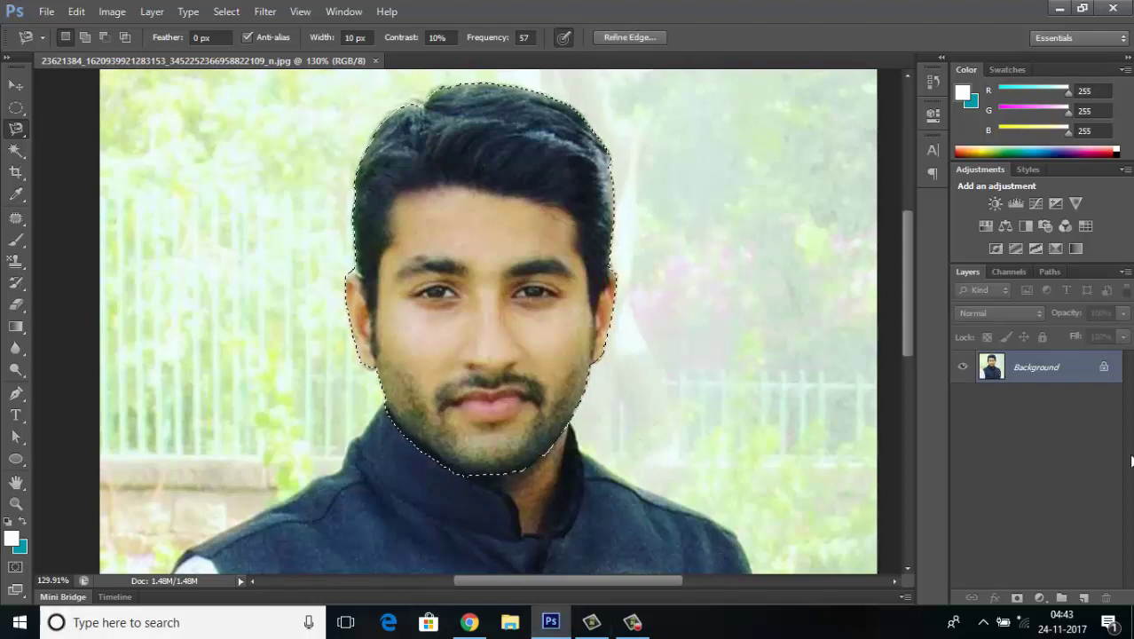
Copy the head selection onto a new Layer 1 with Layer Via Copy.
{"action": "right_click", "coordinate": [463, 296]}
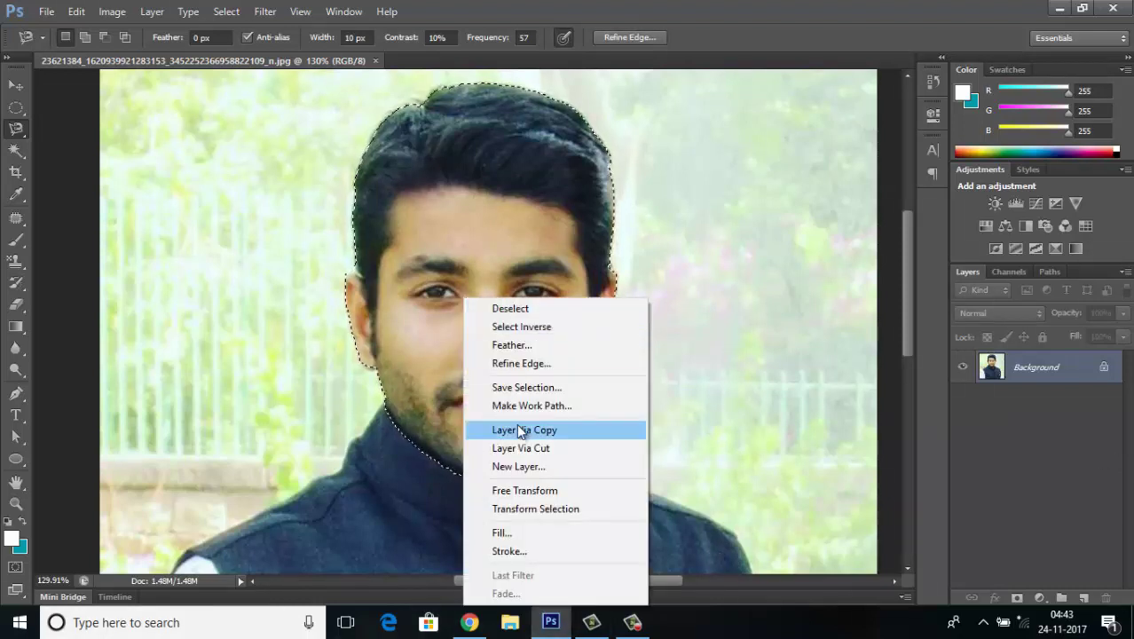
{"action": "left_click", "coordinate": [520, 429]}
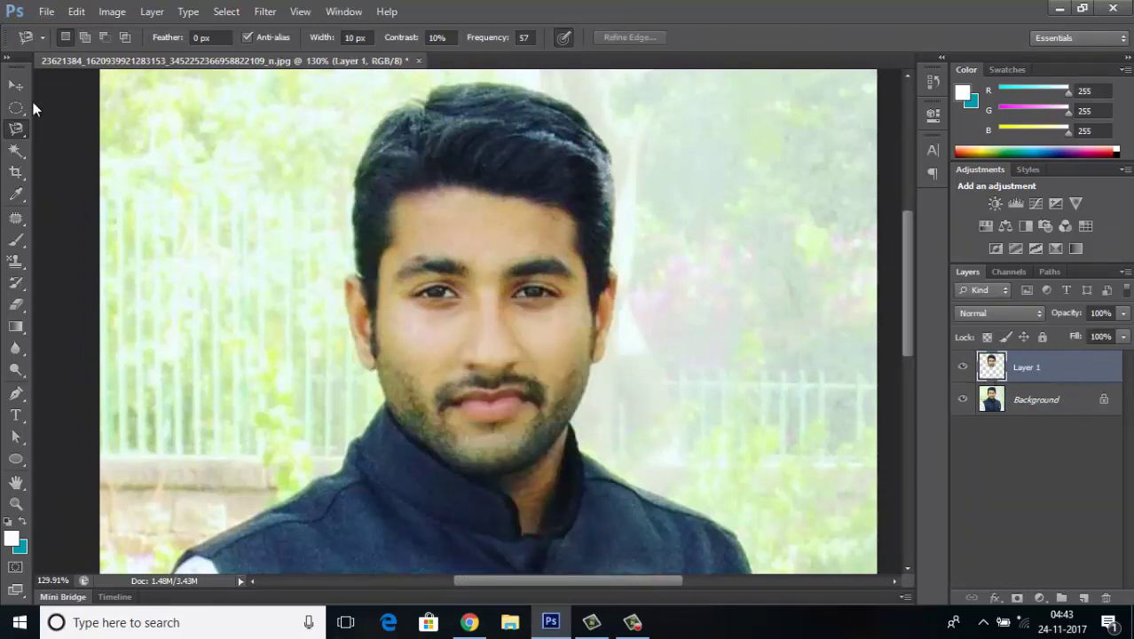
{"action": "left_click", "coordinate": [118, 16]}
{"action": "mouse_move", "coordinate": [136, 54]}
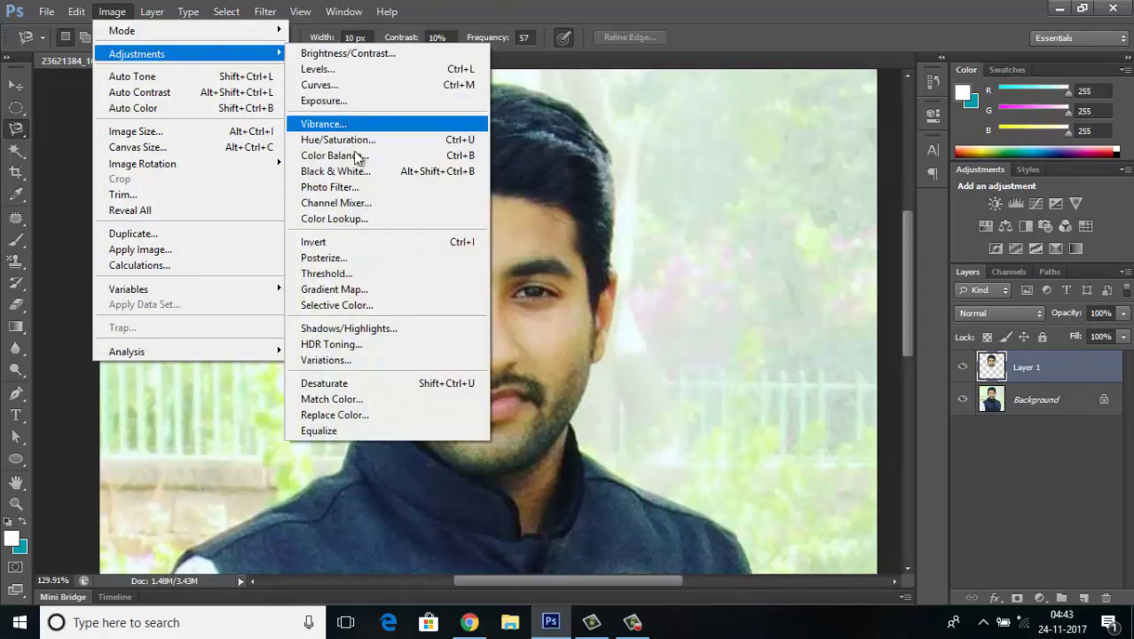
Apply a Threshold adjustment at level 115 to the head on Layer 1.
{"action": "left_click", "coordinate": [362, 272]}
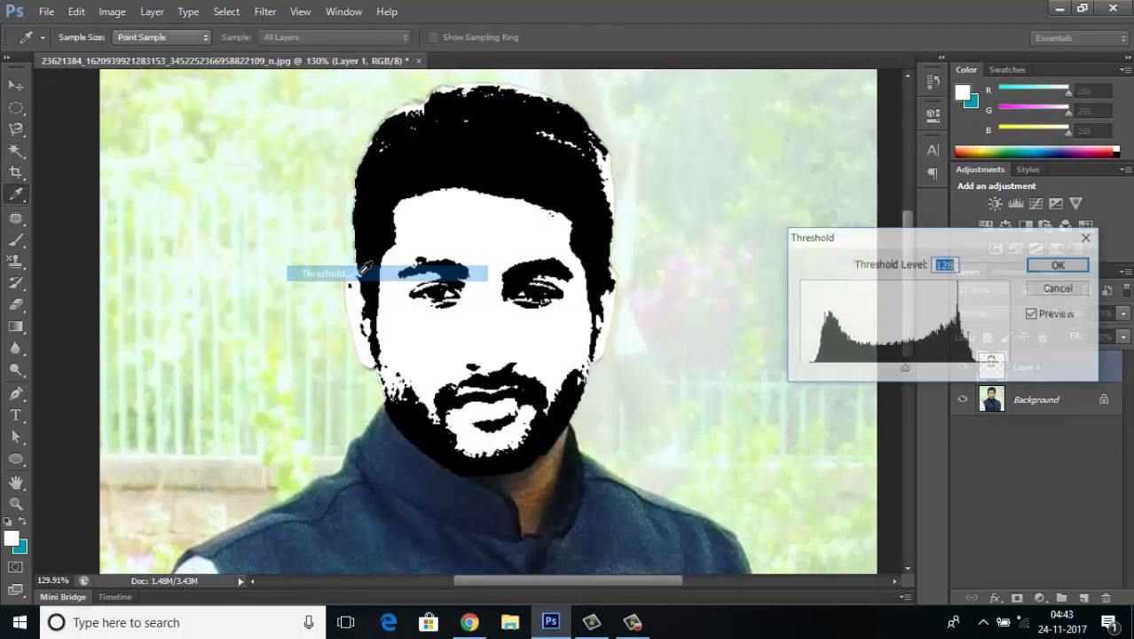
{"action": "left_click_drag", "start_coordinate": [905, 376], "coordinate": [894, 377]}
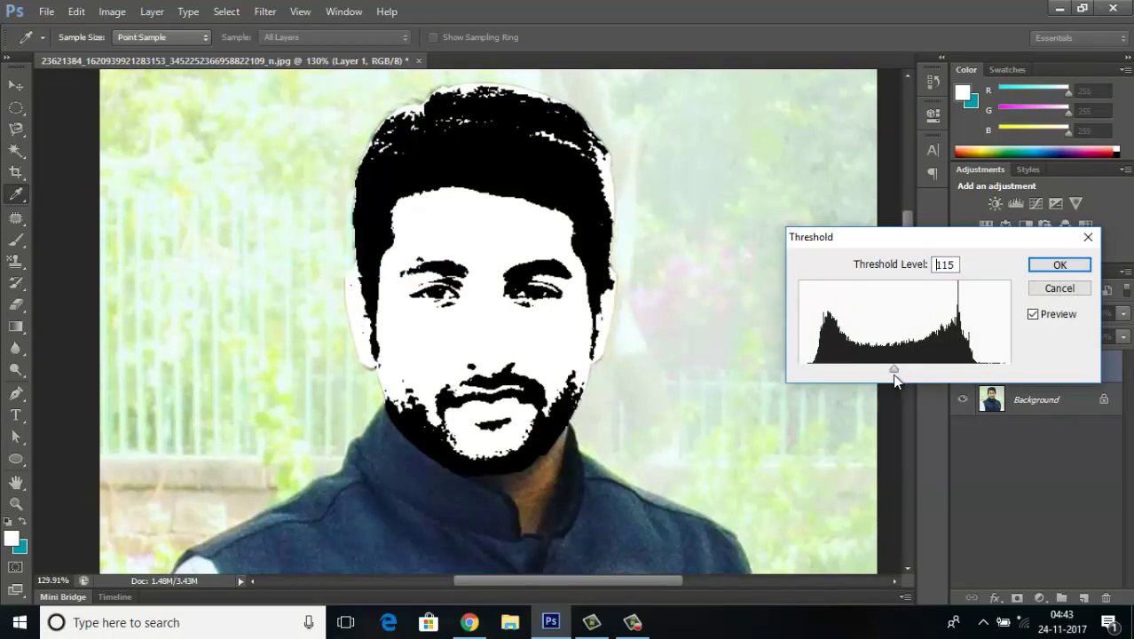
{"action": "left_click", "coordinate": [893, 373]}
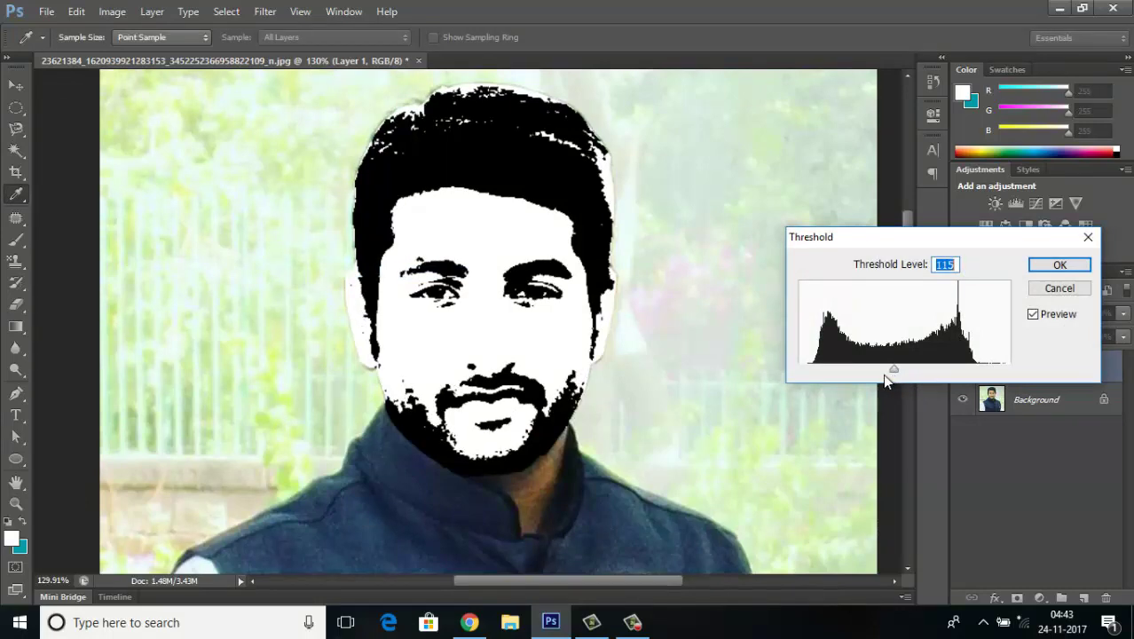
{"action": "left_click", "coordinate": [1061, 268]}
Create a new white 1920 × 1080 px, 72 ppi document, Untitled-1.
{"action": "key", "text": "l"}
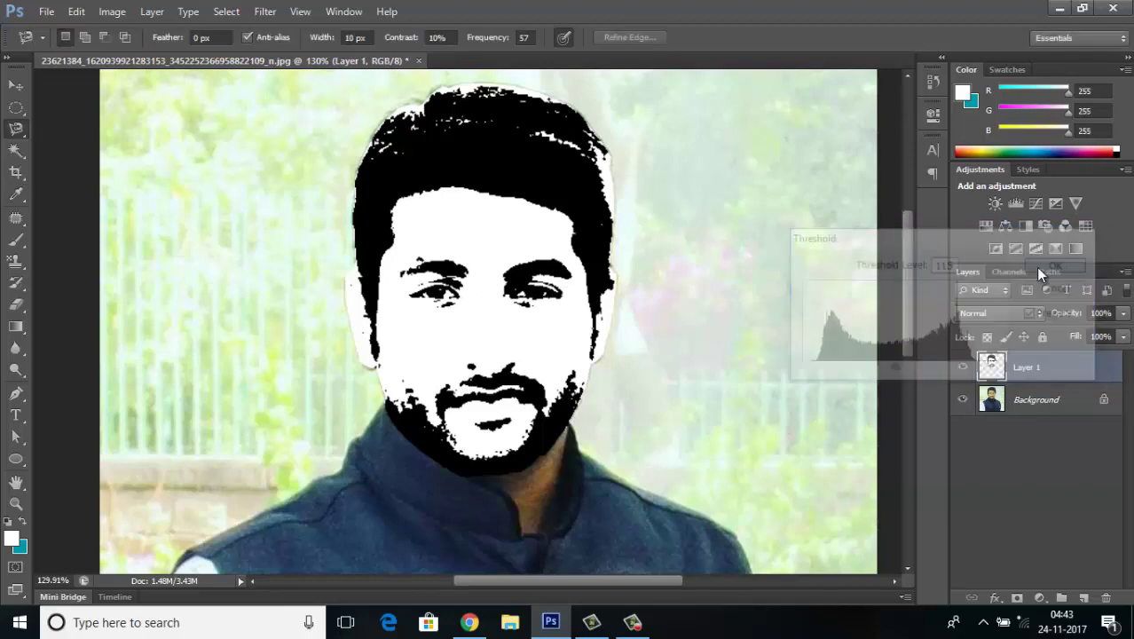
{"action": "left_click", "coordinate": [47, 11]}
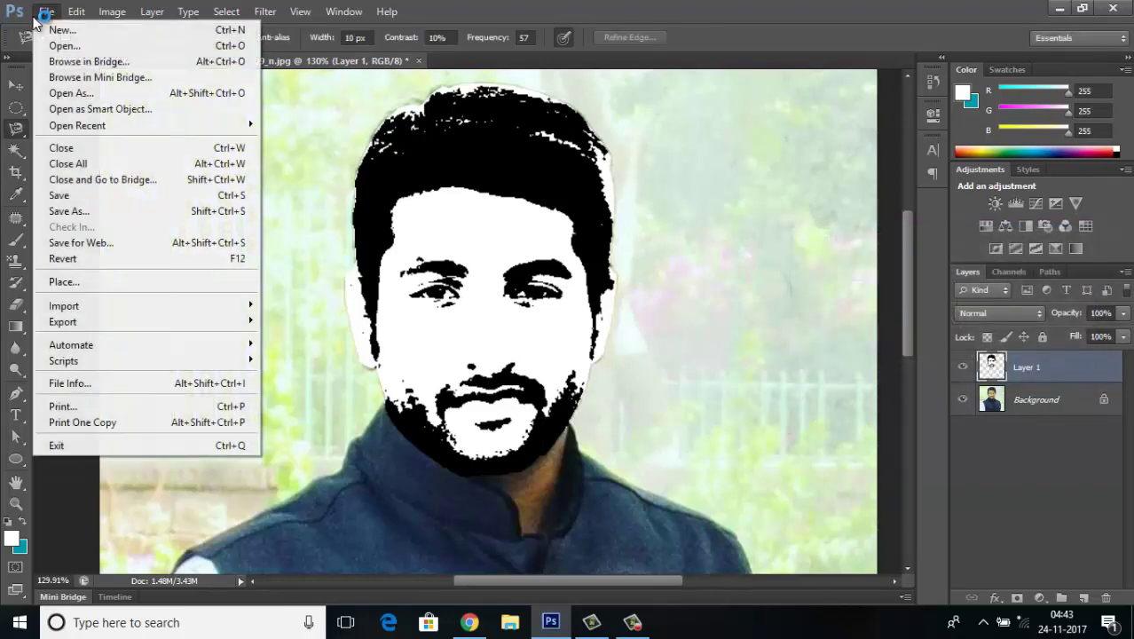
{"action": "left_click", "coordinate": [61, 34]}
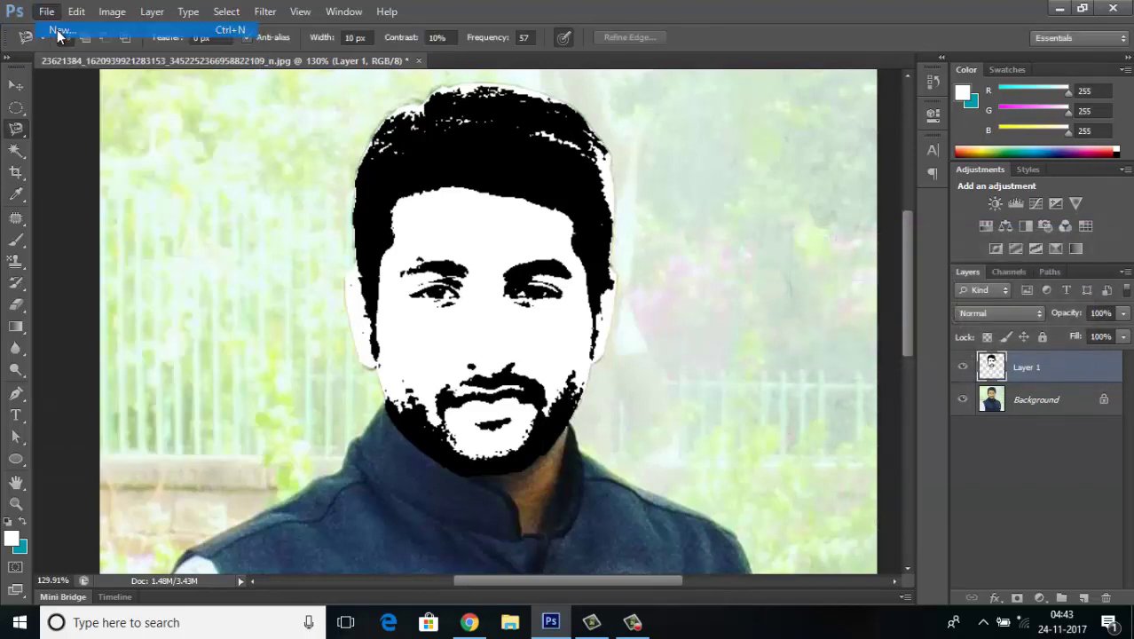
{"action": "left_click", "coordinate": [530, 215]}
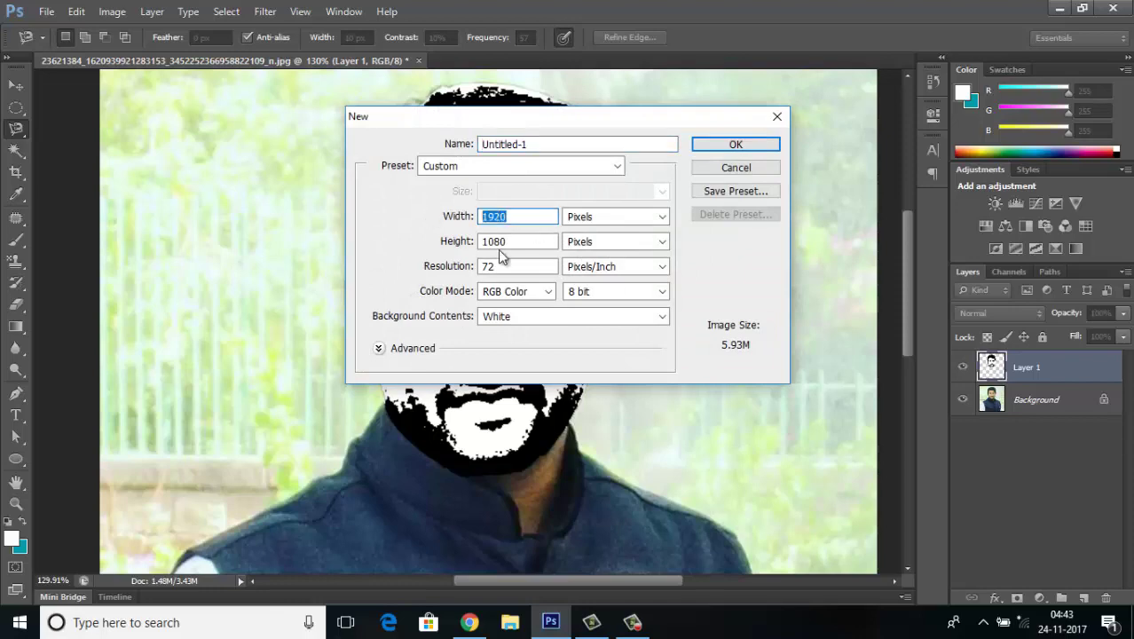
{"action": "left_click", "coordinate": [519, 241]}
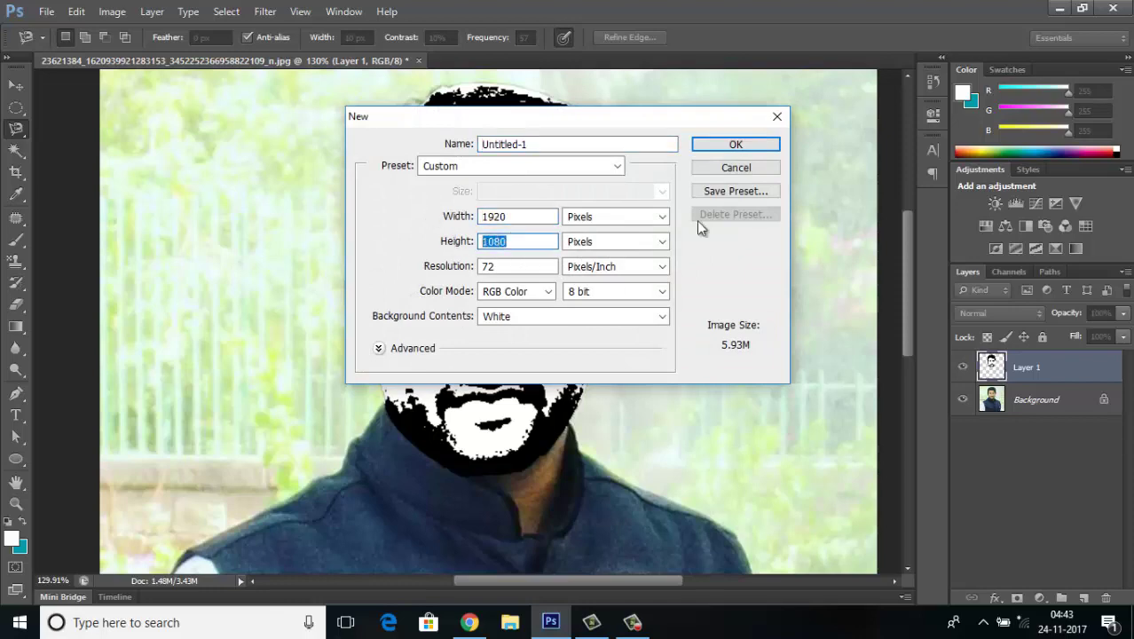
{"action": "left_click", "coordinate": [739, 146]}
{"action": "left_click", "coordinate": [229, 62]}
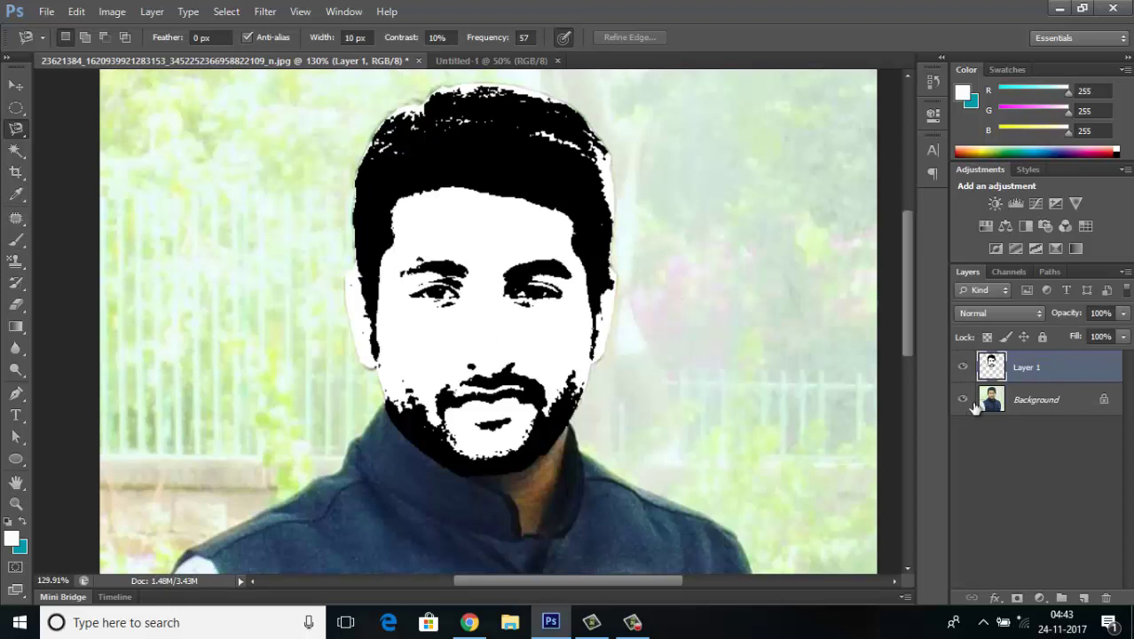
Magic Wand-select the black hair, both eyebrows and the dark eye area.
{"action": "left_click", "coordinate": [16, 150]}
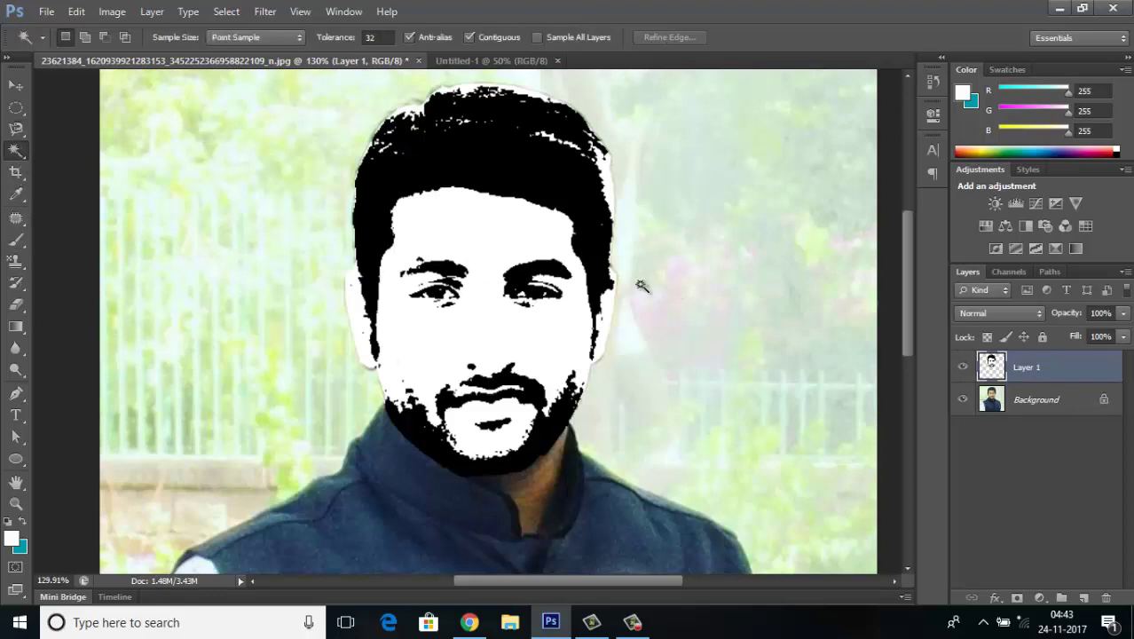
{"action": "left_click", "coordinate": [489, 171]}
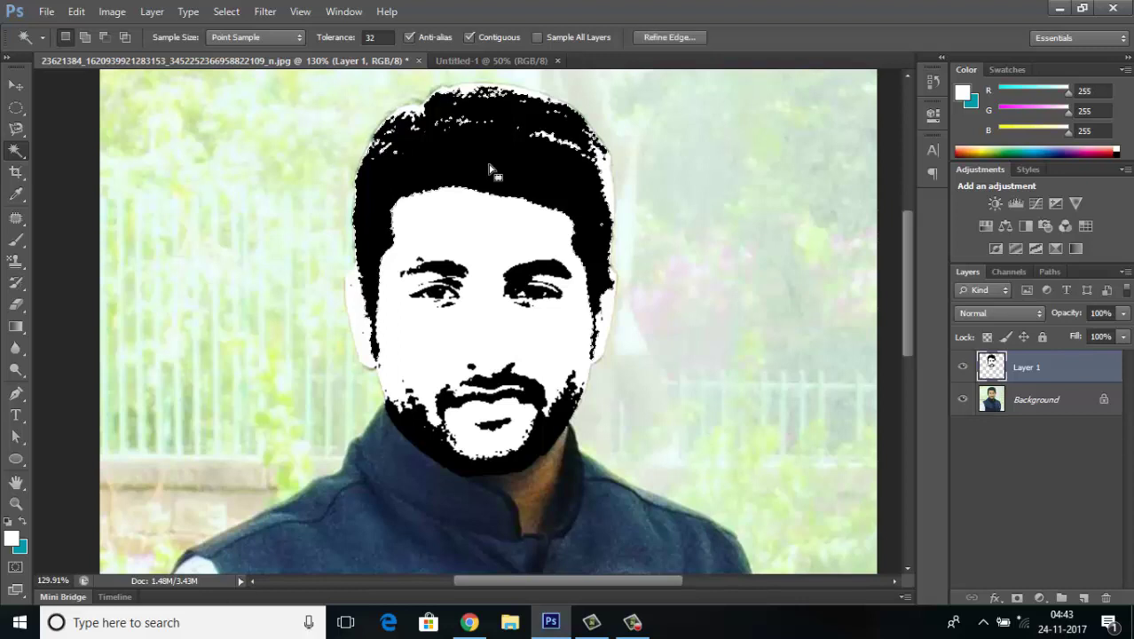
{"action": "left_click", "coordinate": [446, 275]}
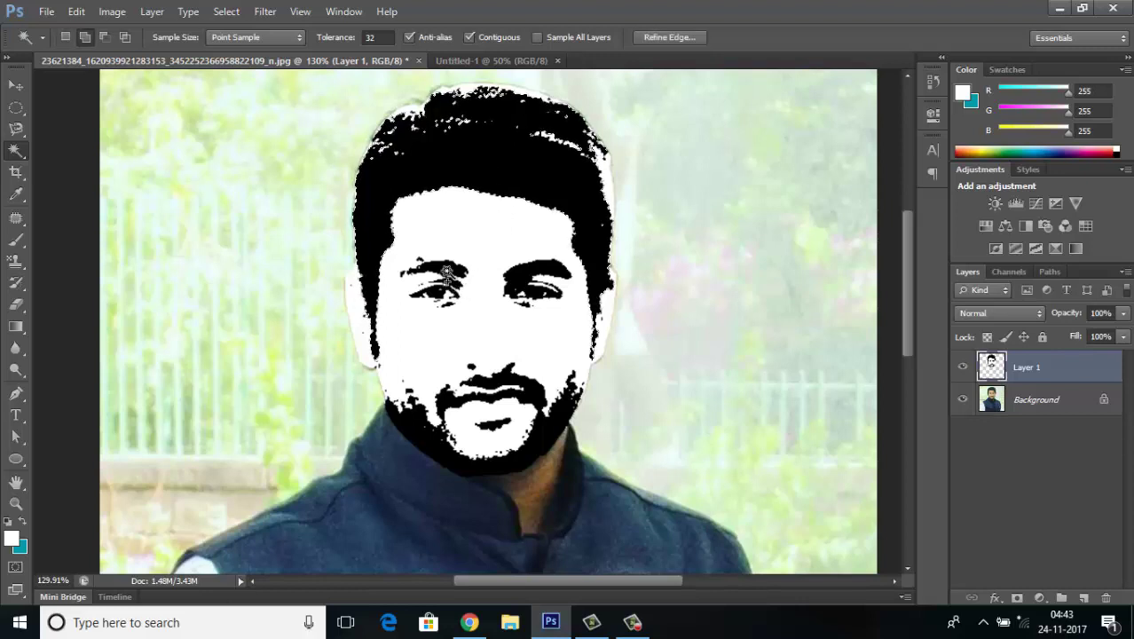
{"action": "left_click", "coordinate": [537, 280]}
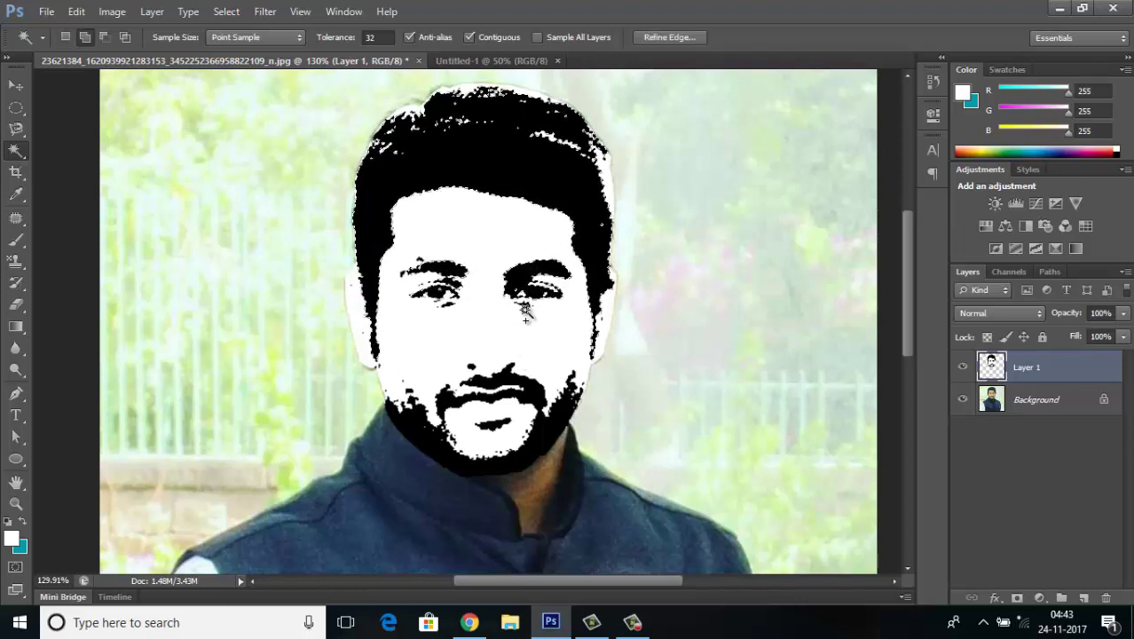
{"action": "left_click", "coordinate": [448, 302]}
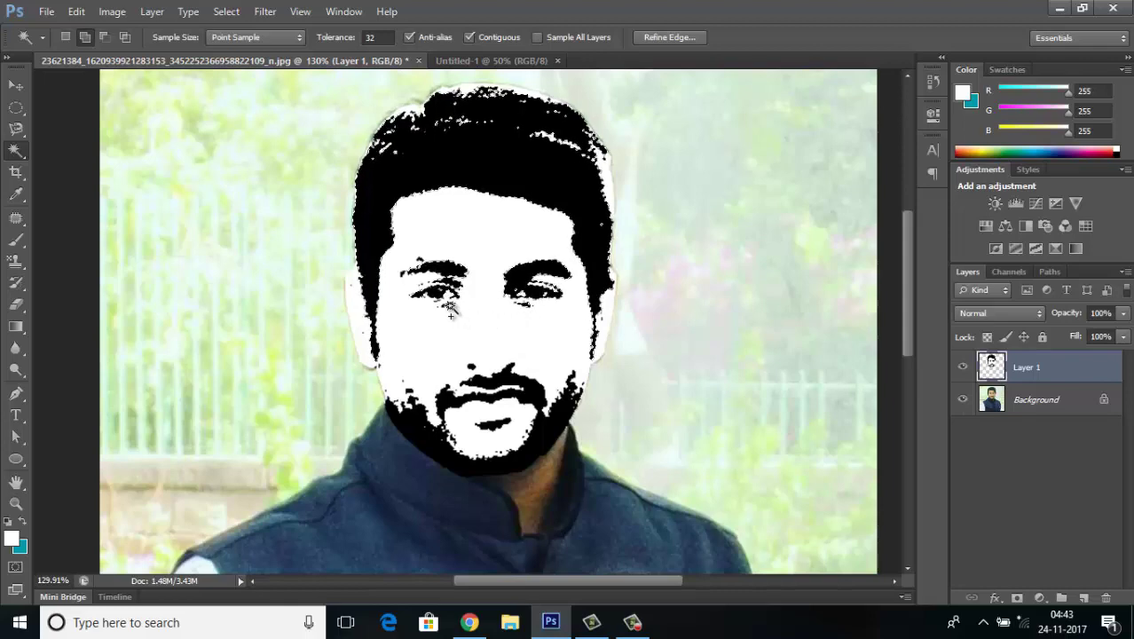
Add the beard, copy the dark areas to a new layer, hide Layer 1, and drag the stencil onto the Untitled-1 canvas.
{"action": "left_click", "coordinate": [449, 457]}
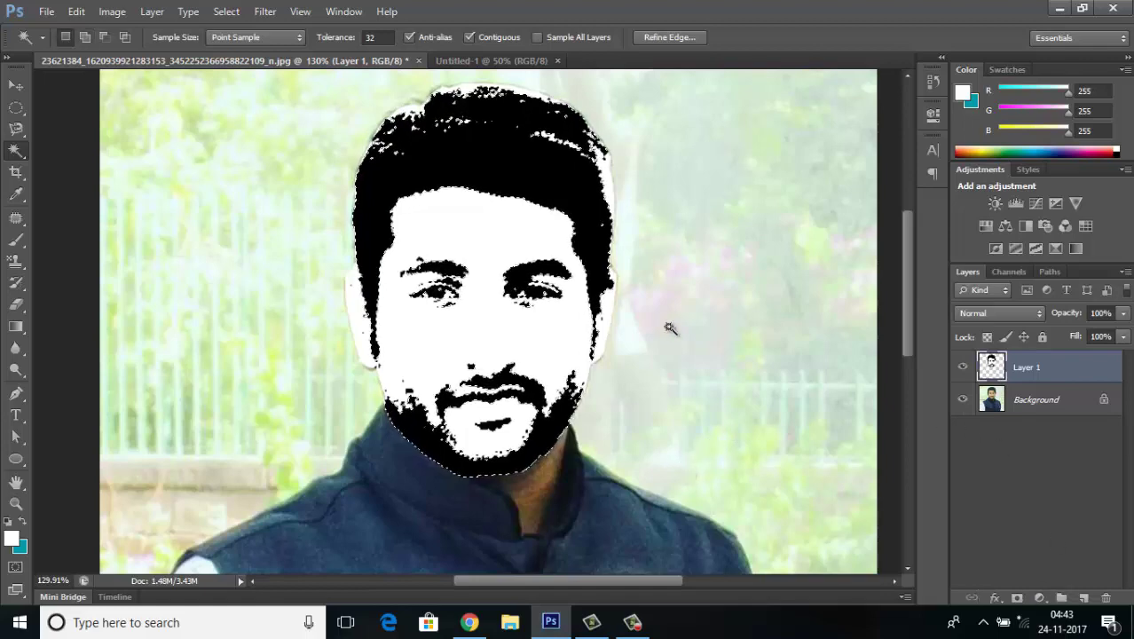
{"action": "right_click", "coordinate": [505, 165]}
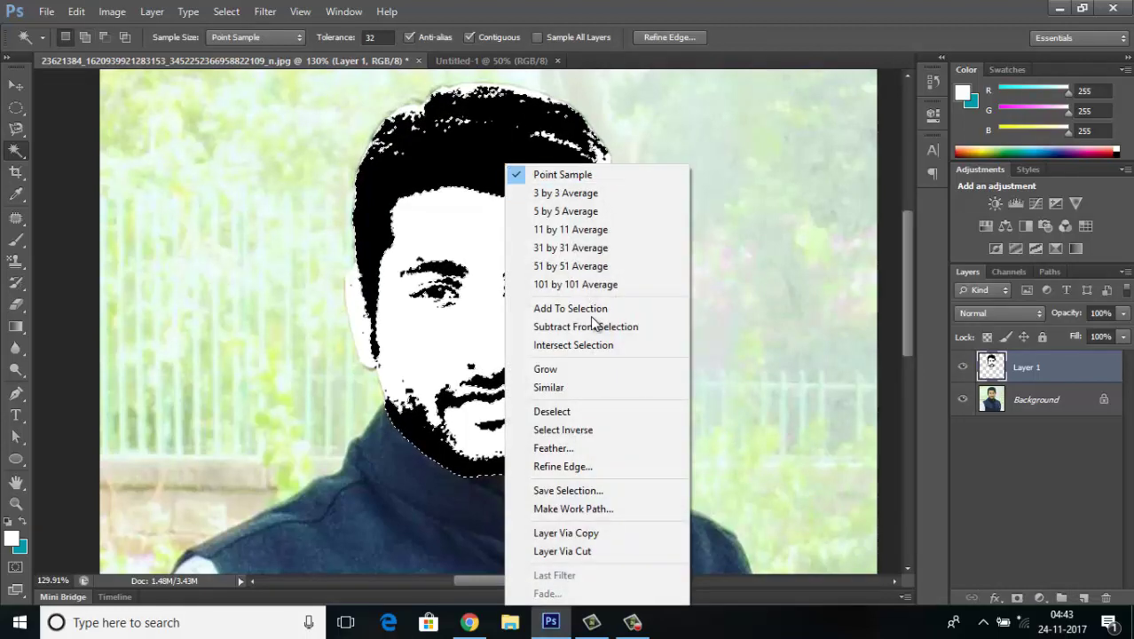
{"action": "left_click", "coordinate": [575, 533]}
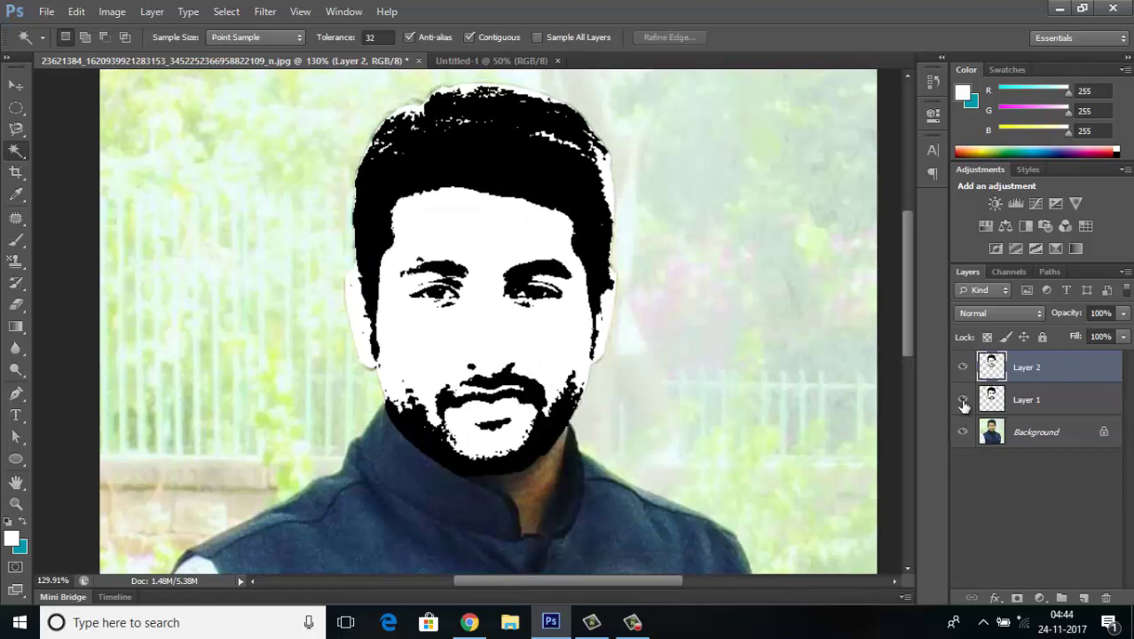
{"action": "left_click", "coordinate": [963, 401]}
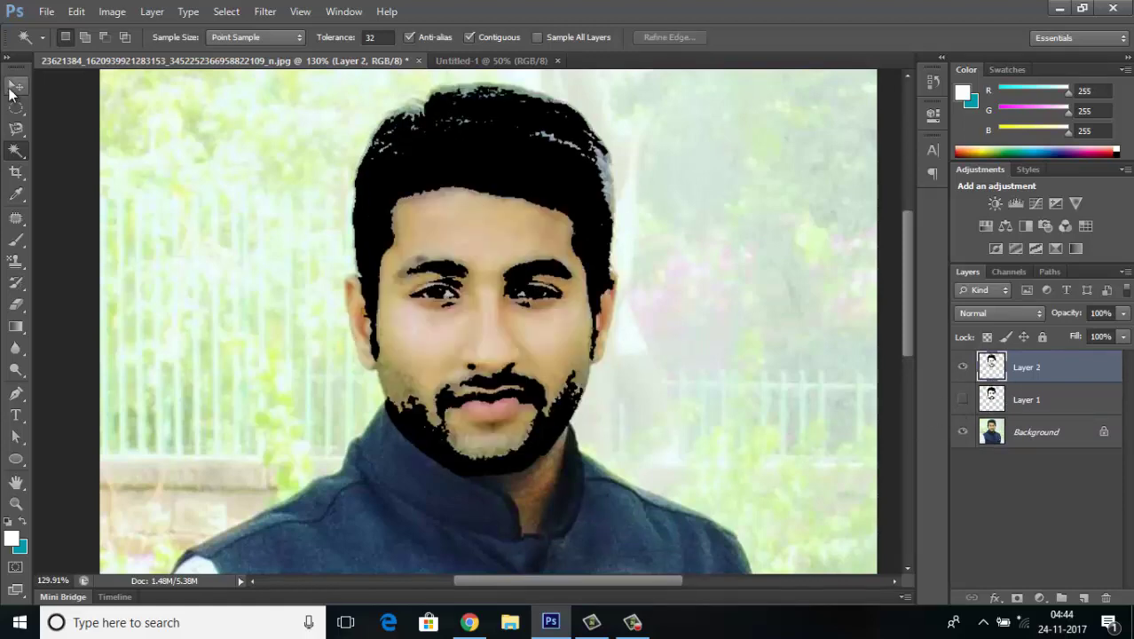
{"action": "left_click", "coordinate": [14, 87]}
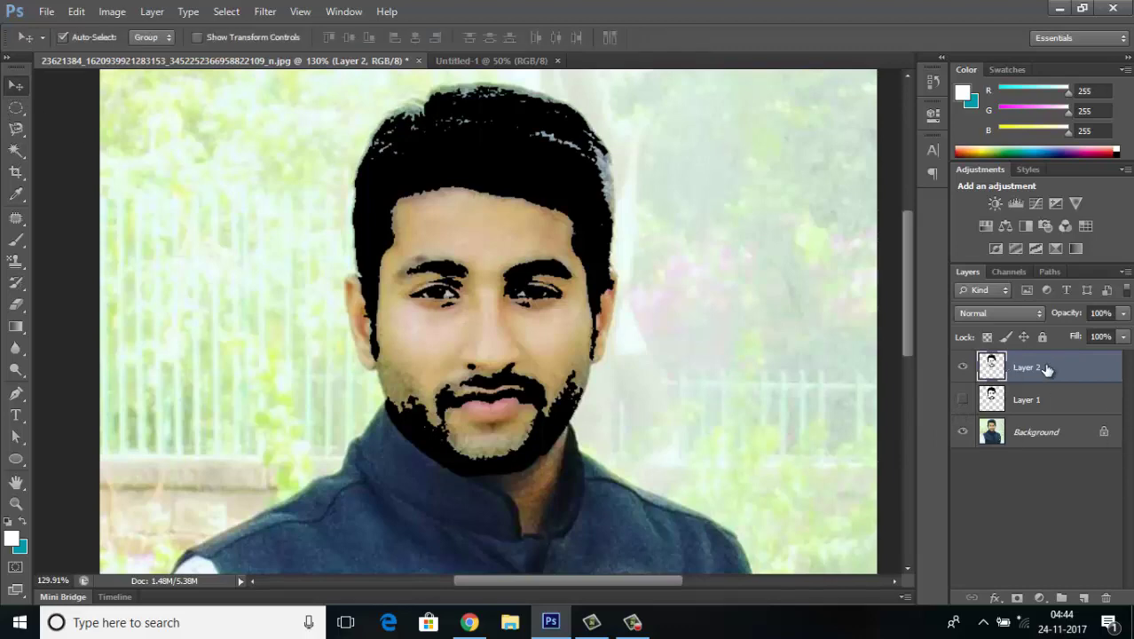
{"action": "mouse_move", "coordinate": [490, 154]}
{"action": "left_mouse_down"}
{"action": "mouse_move", "coordinate": [471, 52]}
{"action": "mouse_move", "coordinate": [484, 318]}
{"action": "left_mouse_up"}
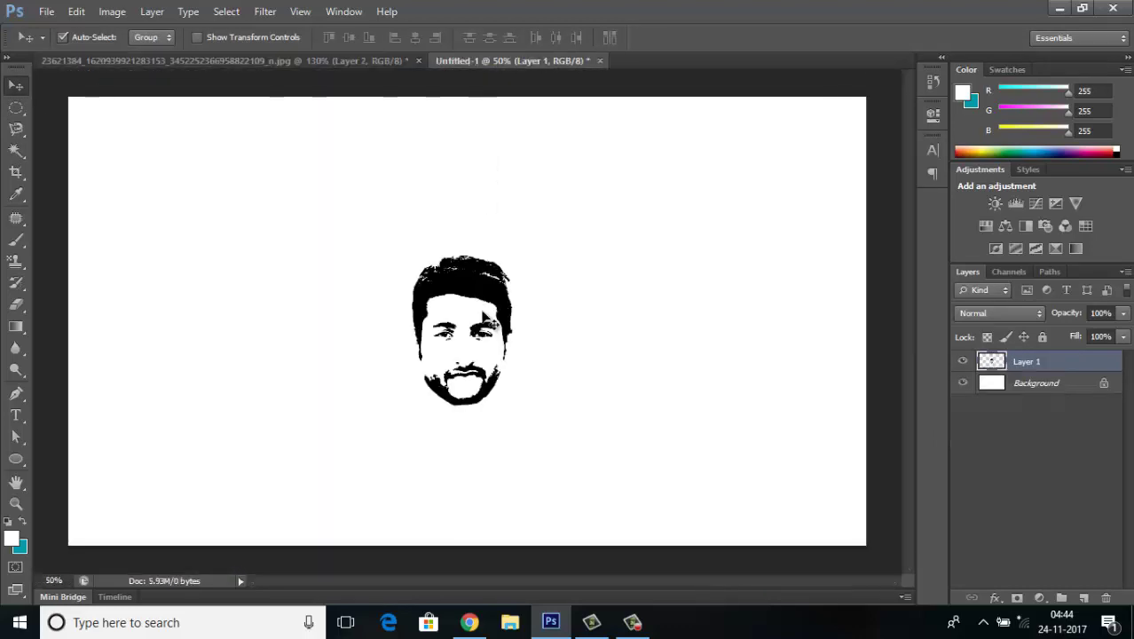
Scale the stencil face to about 209% and move it to the canvas centre.
{"action": "key", "text": "ctrl+t"}
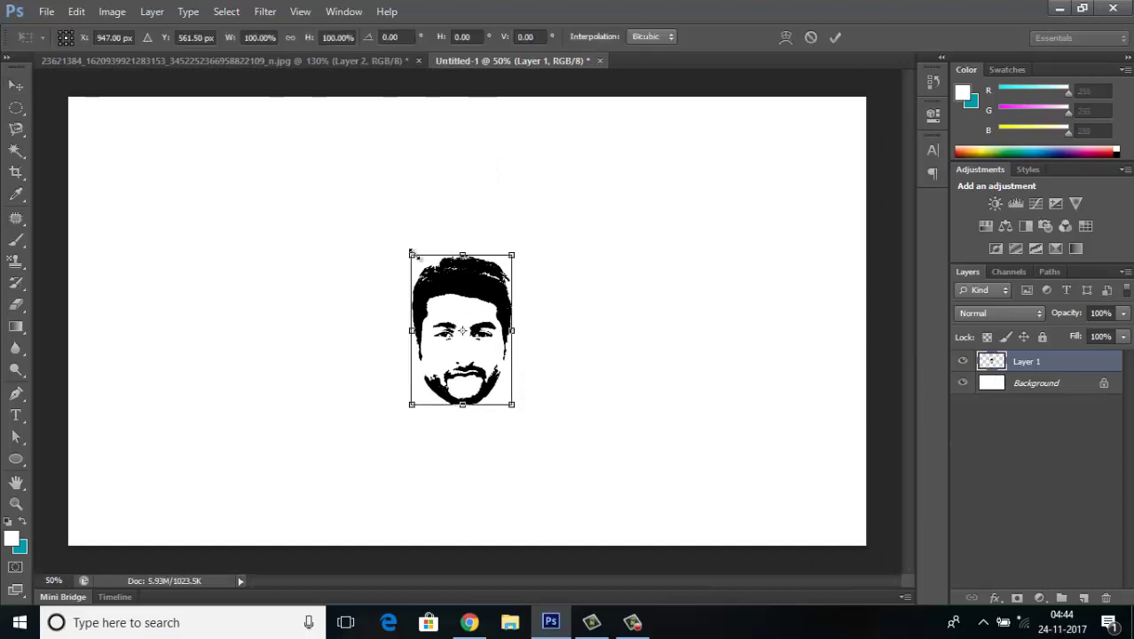
{"action": "left_click_drag", "start_coordinate": [411, 254], "coordinate": [338, 144]}
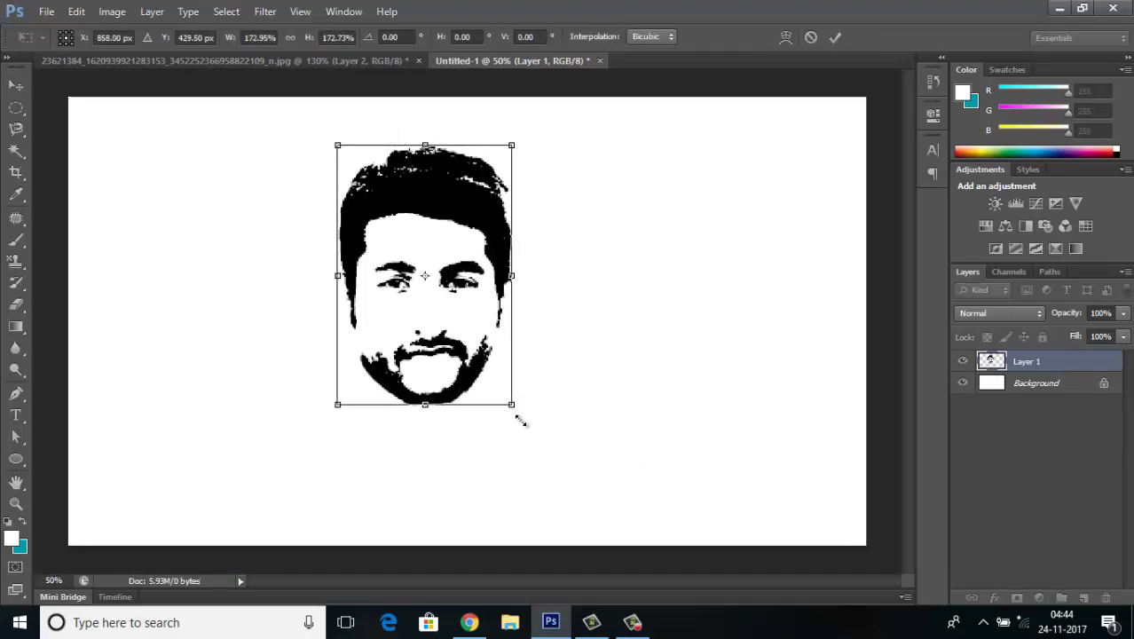
{"action": "left_click_drag", "start_coordinate": [521, 421], "coordinate": [555, 459]}
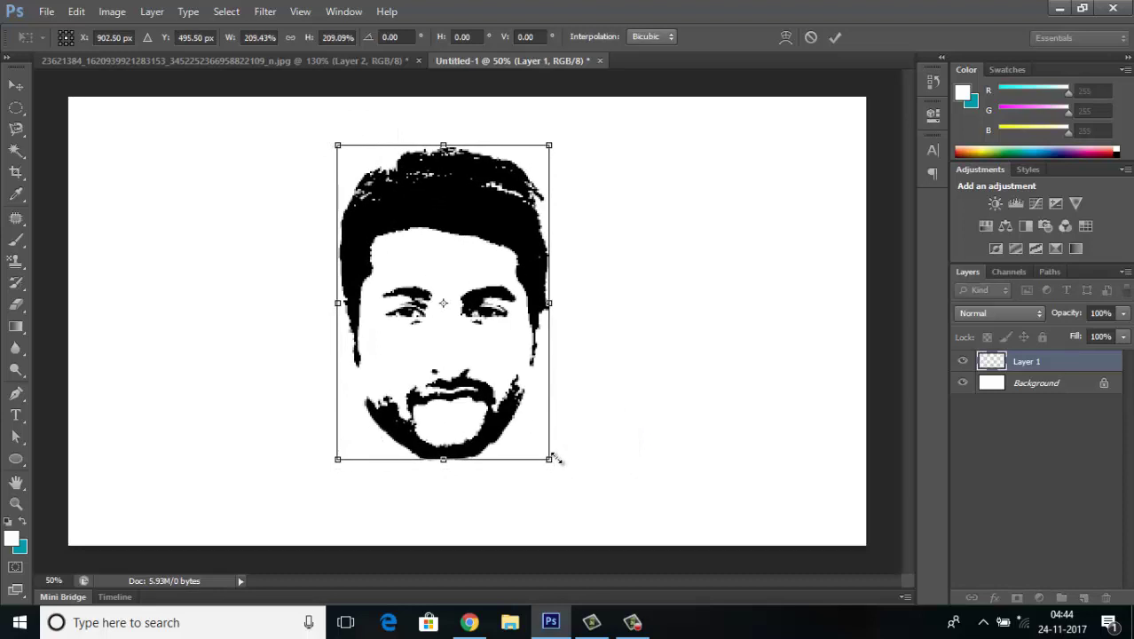
{"action": "left_click", "coordinate": [16, 85]}
{"action": "left_click", "coordinate": [499, 245]}
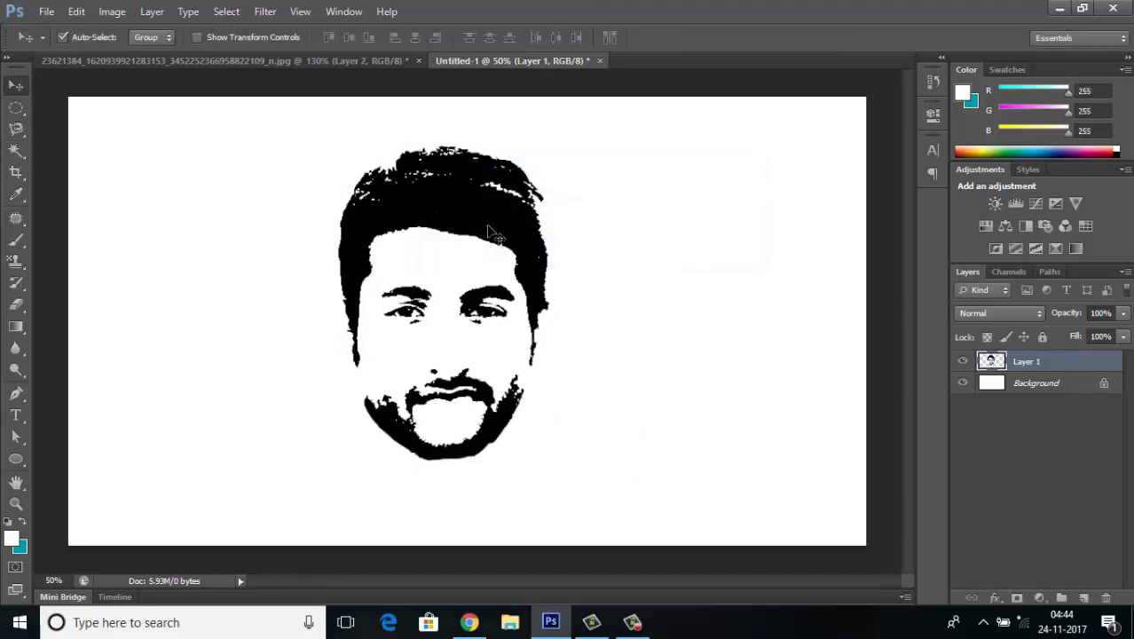
{"action": "left_click_drag", "start_coordinate": [488, 233], "coordinate": [514, 238]}
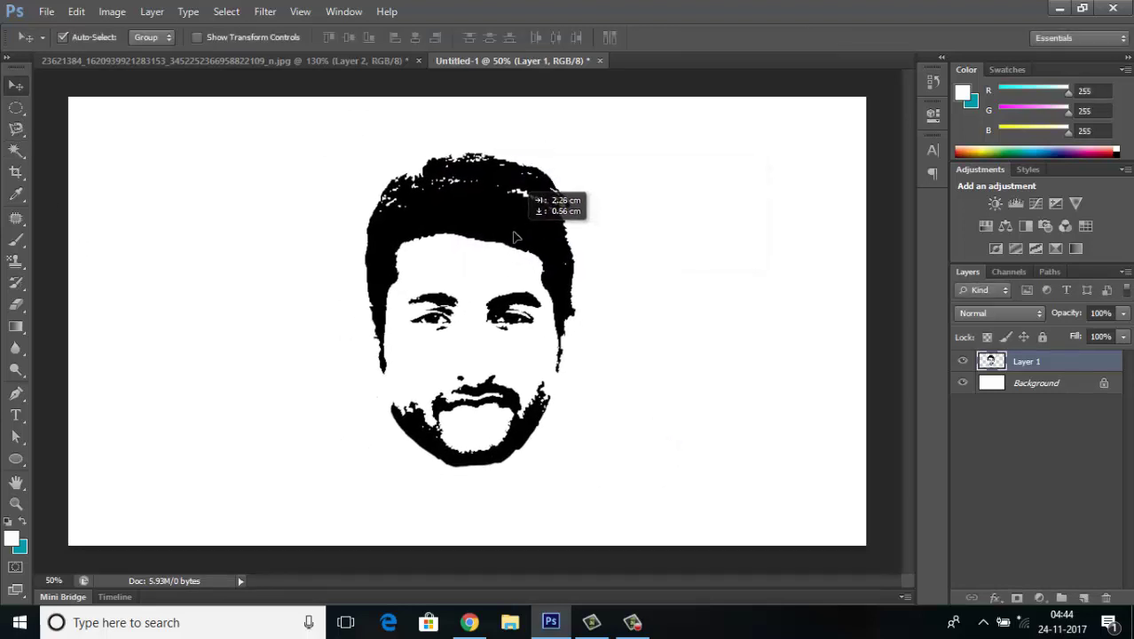
Duplicate the white Background layer as Background copy.
{"action": "right_click", "coordinate": [727, 370]}
{"action": "left_click", "coordinate": [1025, 384]}
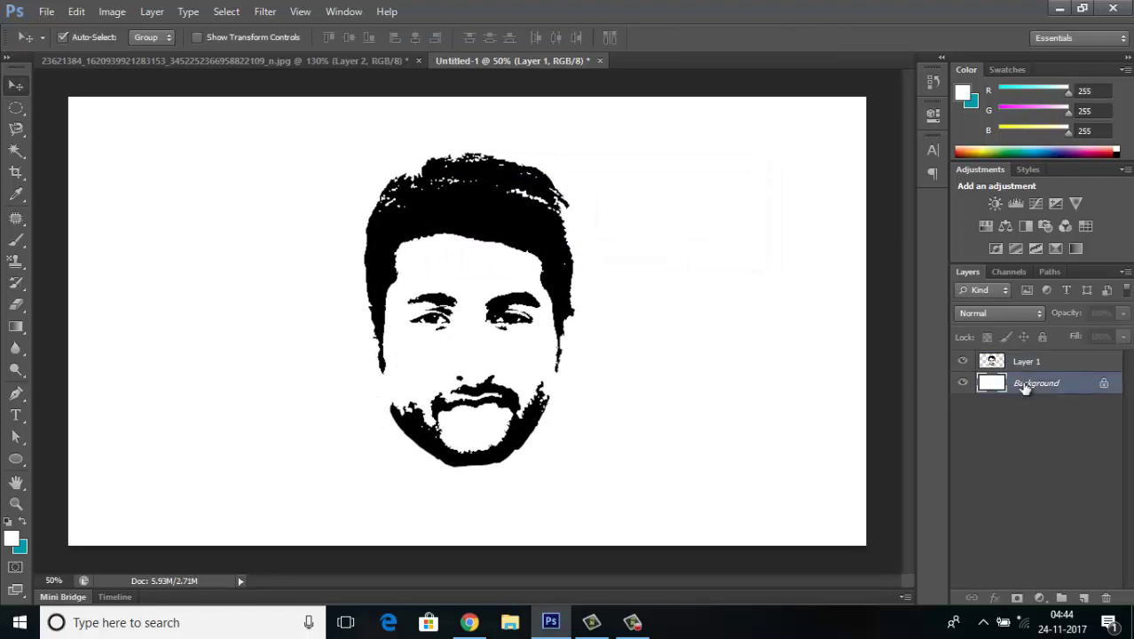
{"action": "right_click", "coordinate": [669, 323]}
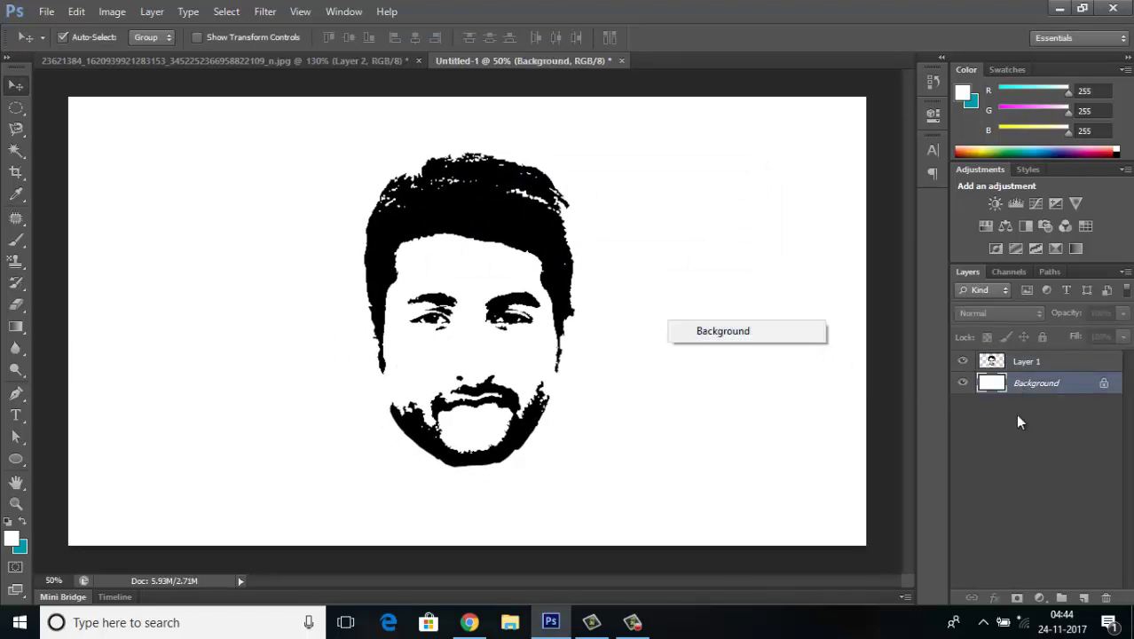
{"action": "left_click", "coordinate": [1045, 383]}
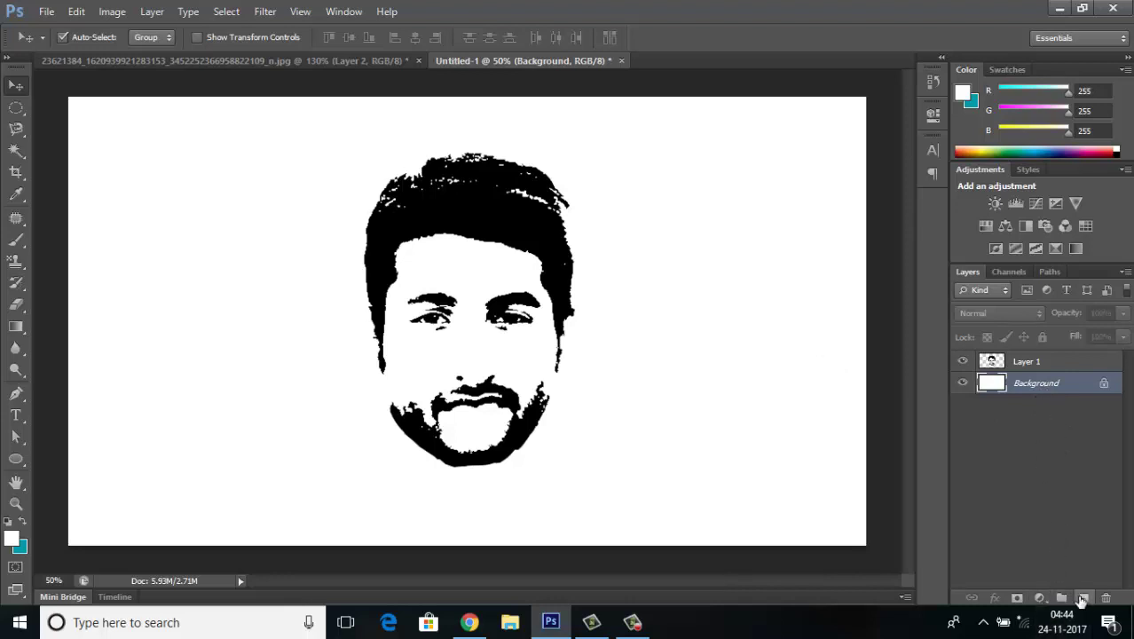
{"action": "right_click", "coordinate": [1031, 393]}
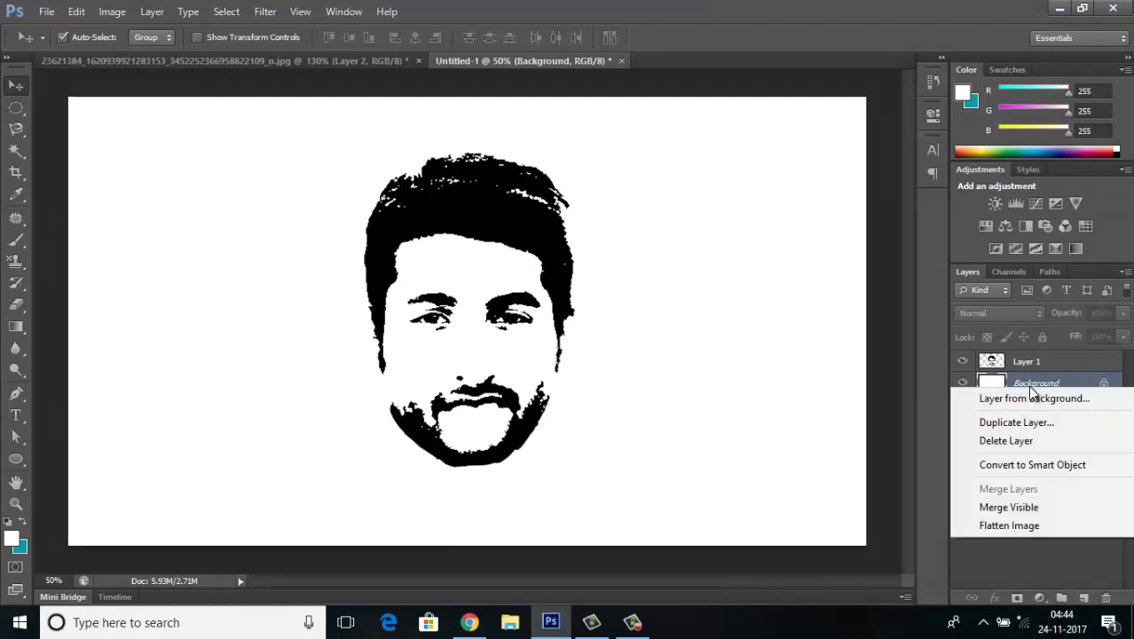
{"action": "left_click", "coordinate": [1030, 426]}
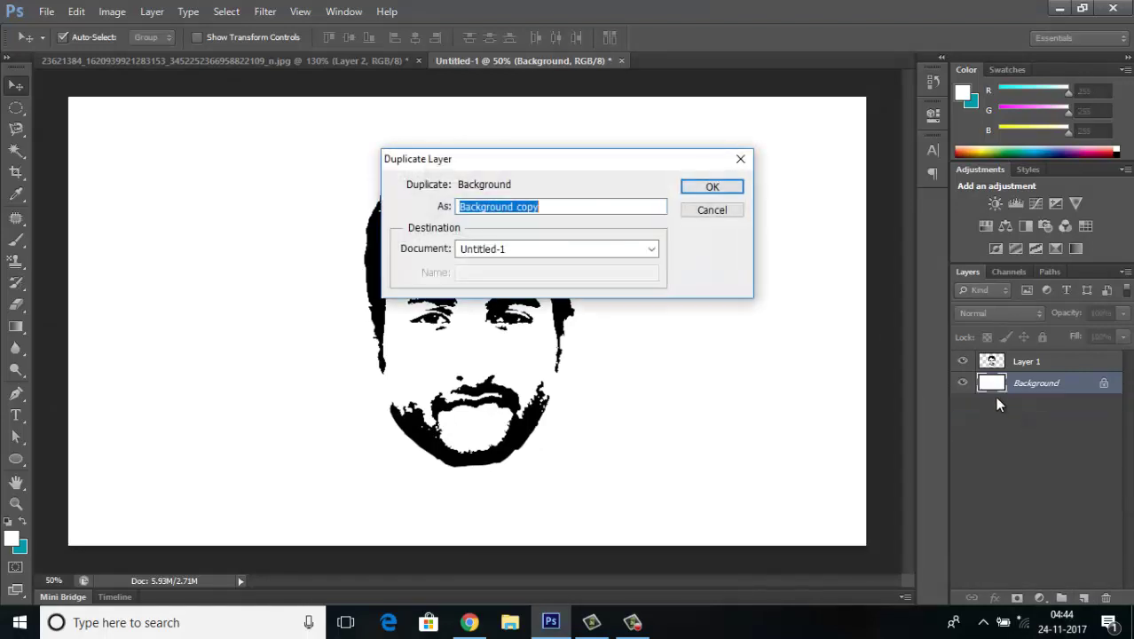
{"action": "left_click", "coordinate": [714, 187]}
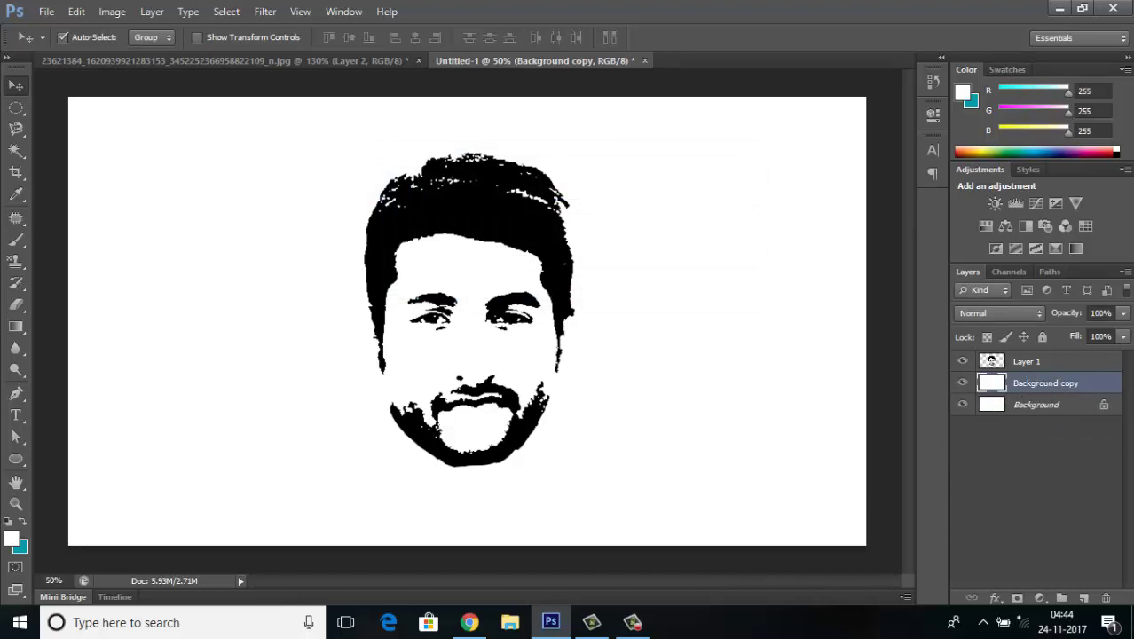
Add a reversed radial Gradient Overlay to Background copy.
{"action": "left_click", "coordinate": [996, 601]}
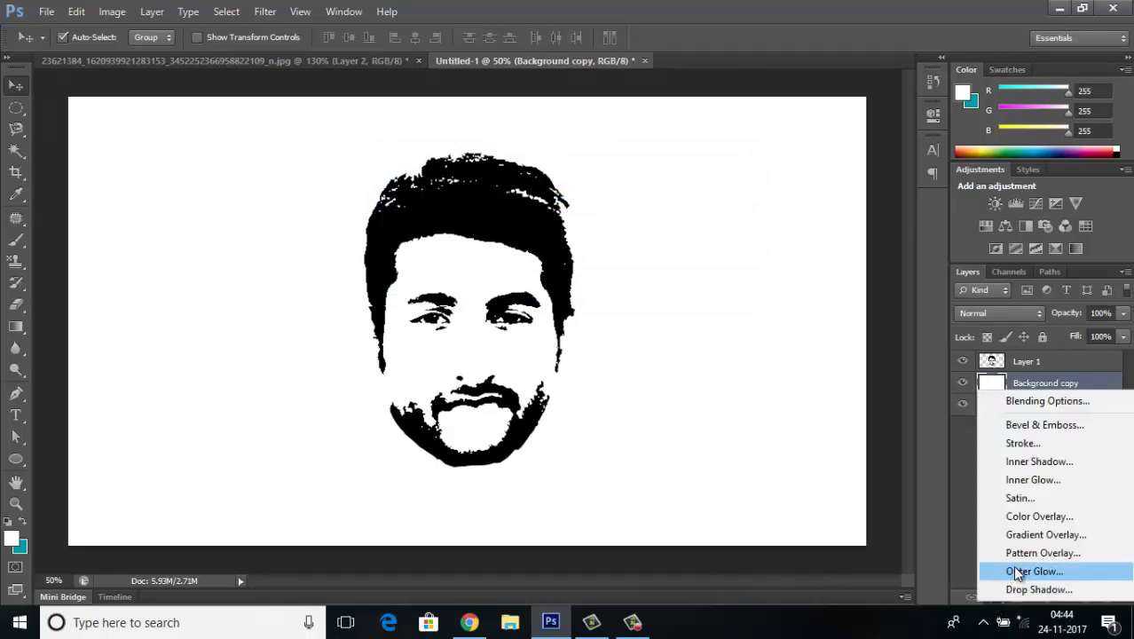
{"action": "left_click", "coordinate": [1027, 538]}
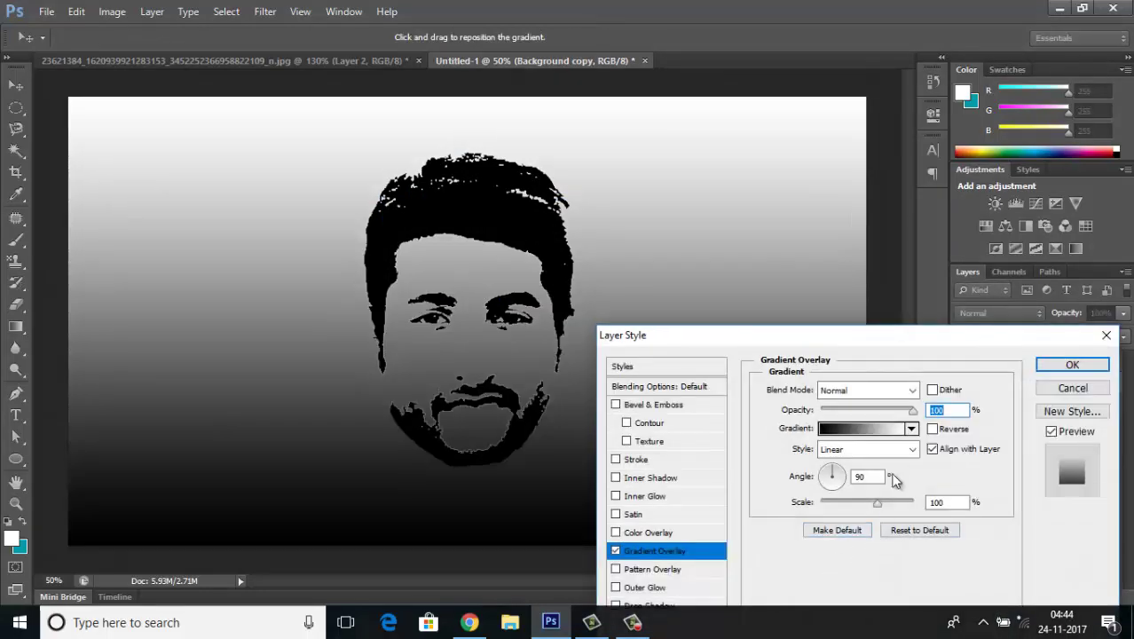
{"action": "left_click_drag", "start_coordinate": [861, 338], "coordinate": [621, 140]}
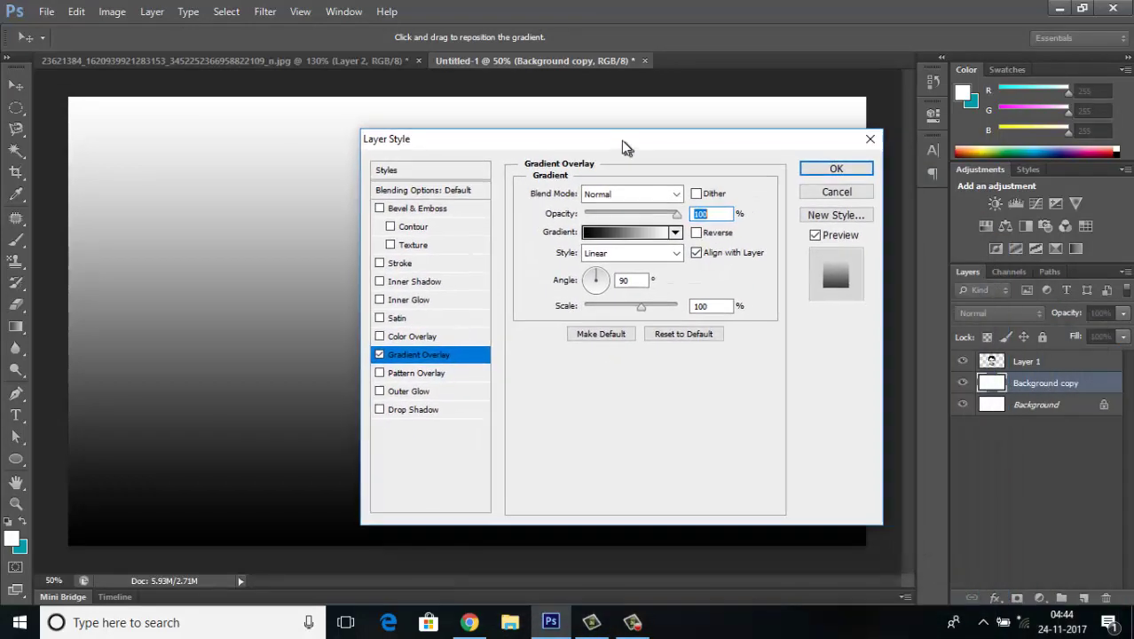
{"action": "left_click", "coordinate": [674, 252]}
{"action": "left_click", "coordinate": [626, 276]}
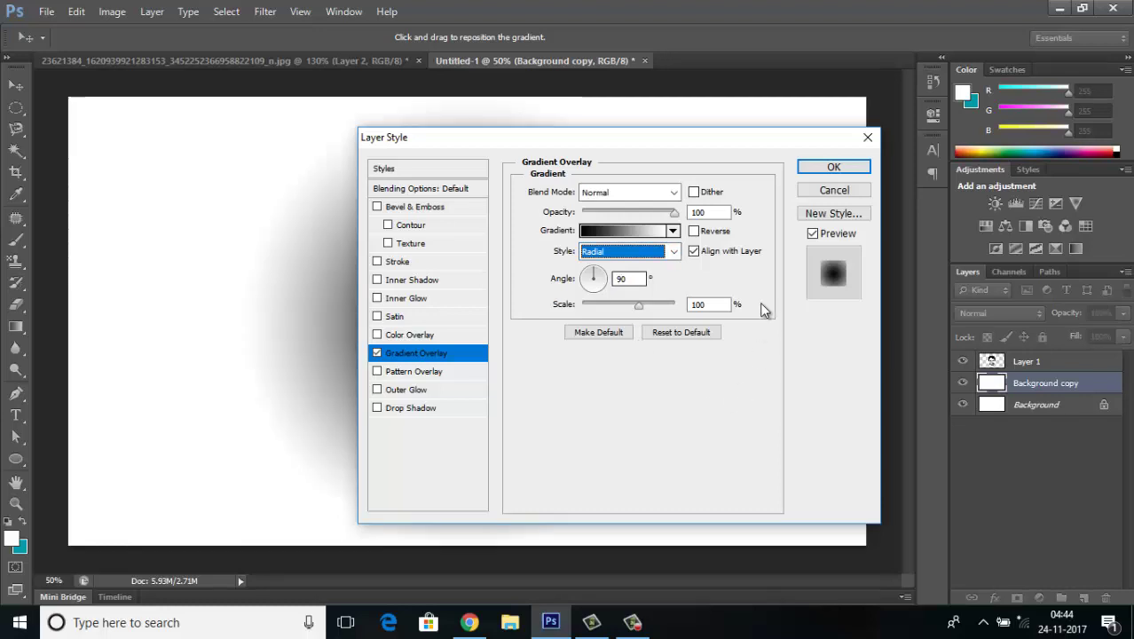
{"action": "left_click", "coordinate": [694, 232]}
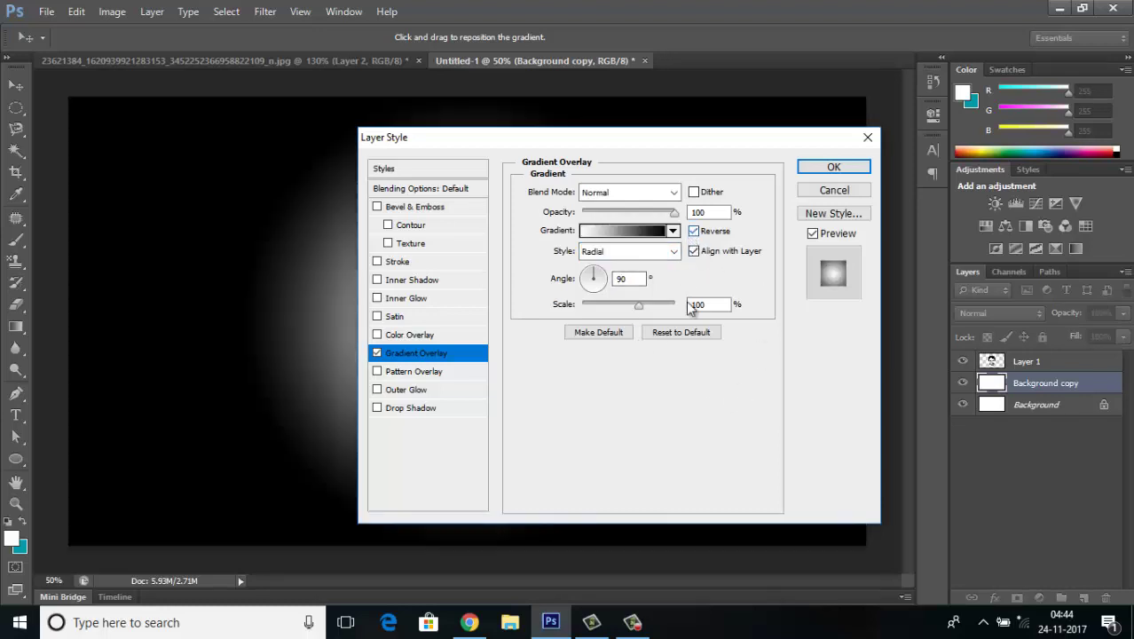
Set the gradient scale to 150% and opacity to about 43%, then apply it.
{"action": "left_click_drag", "start_coordinate": [665, 307], "coordinate": [734, 303]}
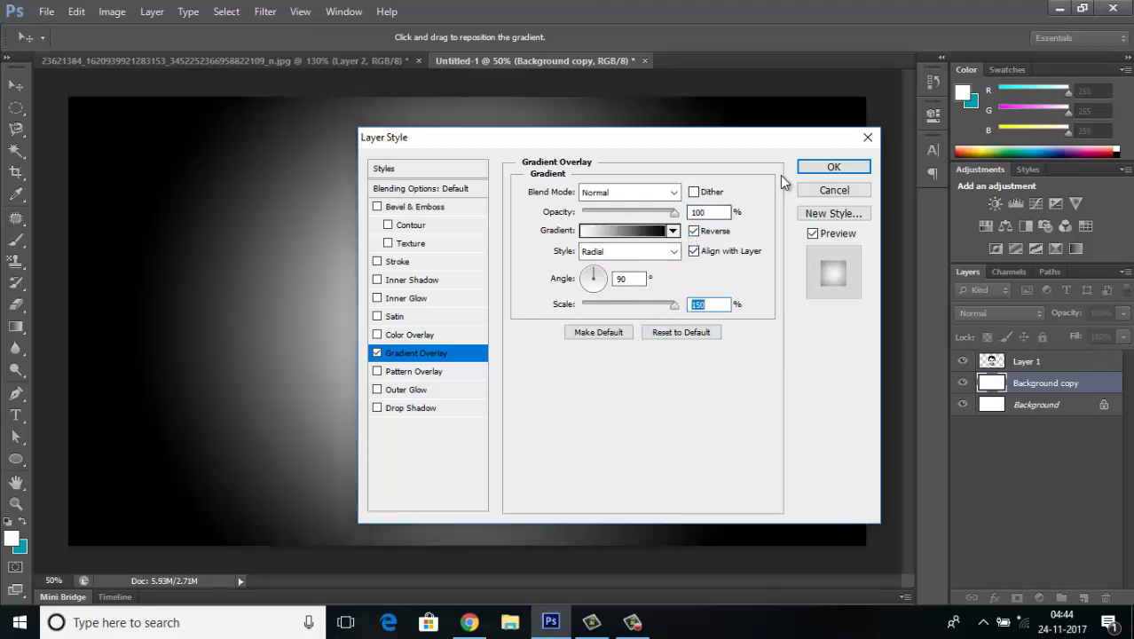
{"action": "mouse_move", "coordinate": [763, 145]}
{"action": "left_mouse_down"}
{"action": "mouse_move", "coordinate": [1020, 230]}
{"action": "mouse_move", "coordinate": [1036, 192]}
{"action": "left_mouse_up"}
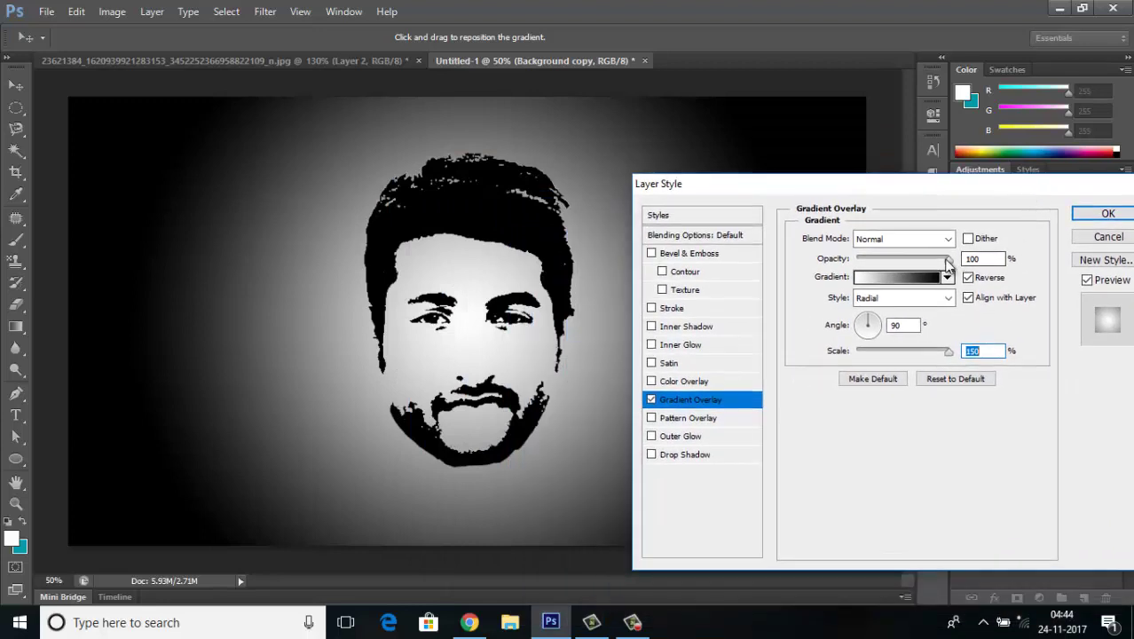
{"action": "left_click_drag", "start_coordinate": [947, 260], "coordinate": [893, 265]}
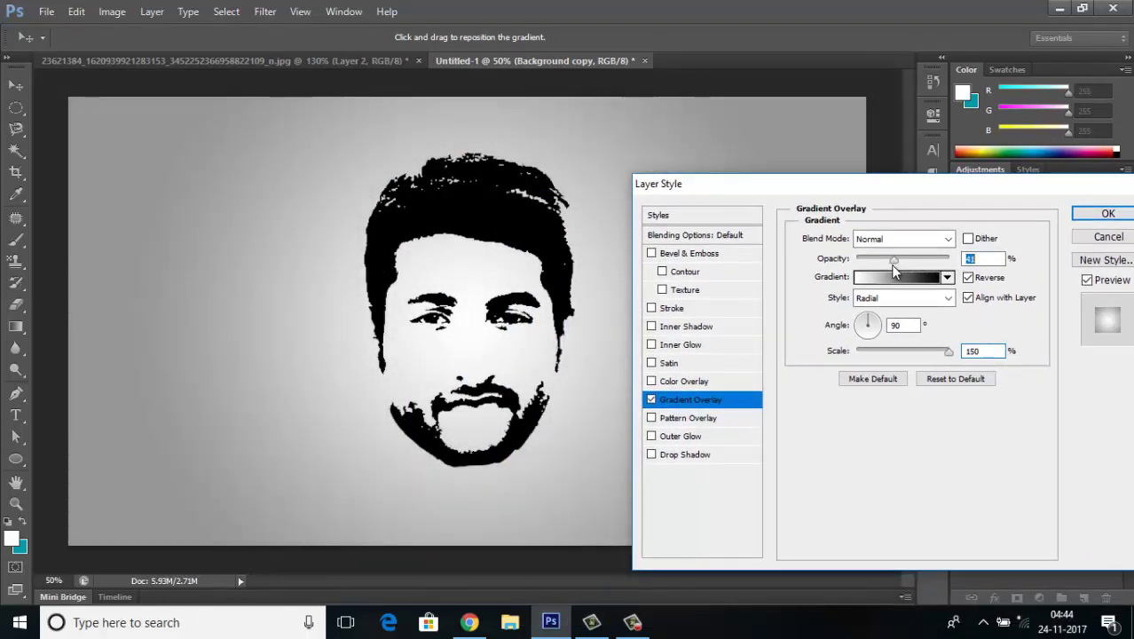
{"action": "left_click_drag", "start_coordinate": [852, 186], "coordinate": [781, 164]}
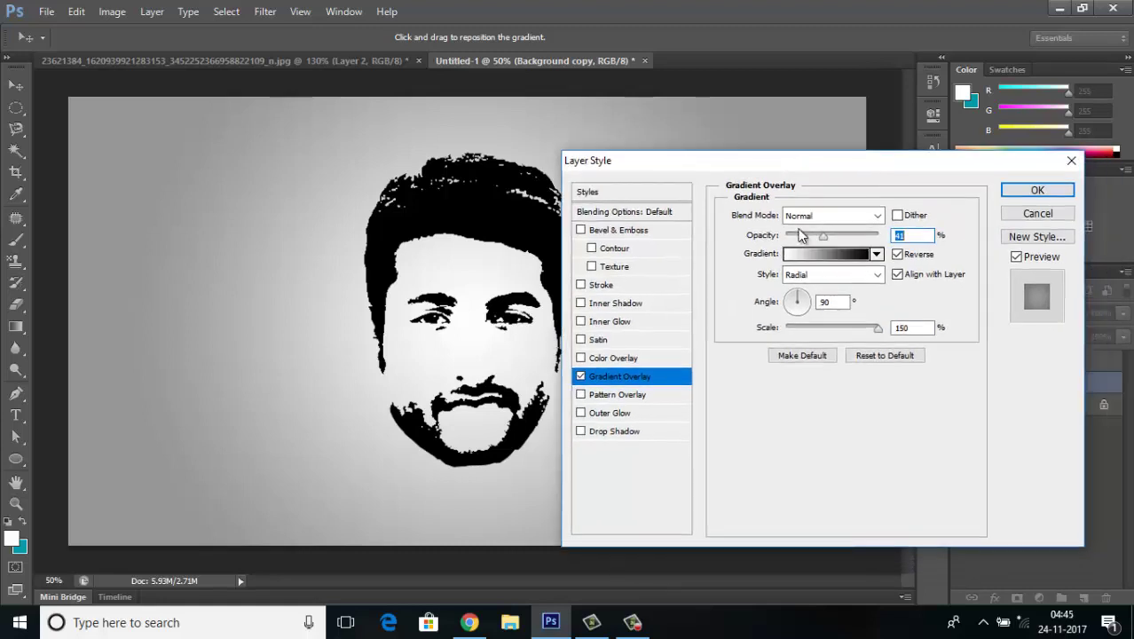
{"action": "left_click_drag", "start_coordinate": [822, 238], "coordinate": [819, 238]}
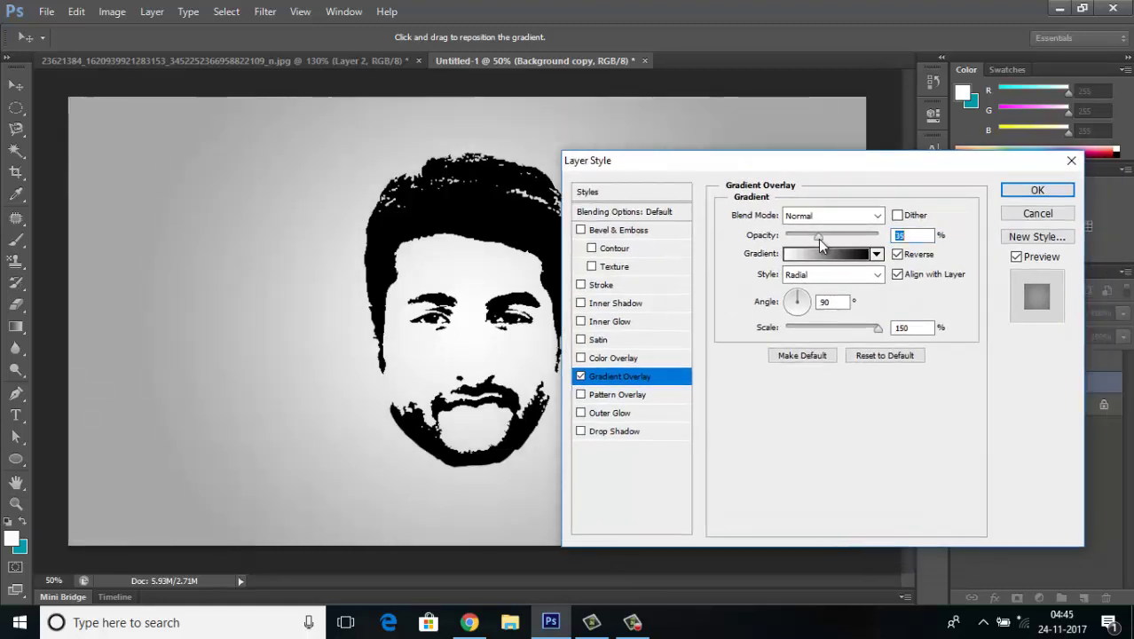
{"action": "left_click_drag", "start_coordinate": [818, 239], "coordinate": [825, 242]}
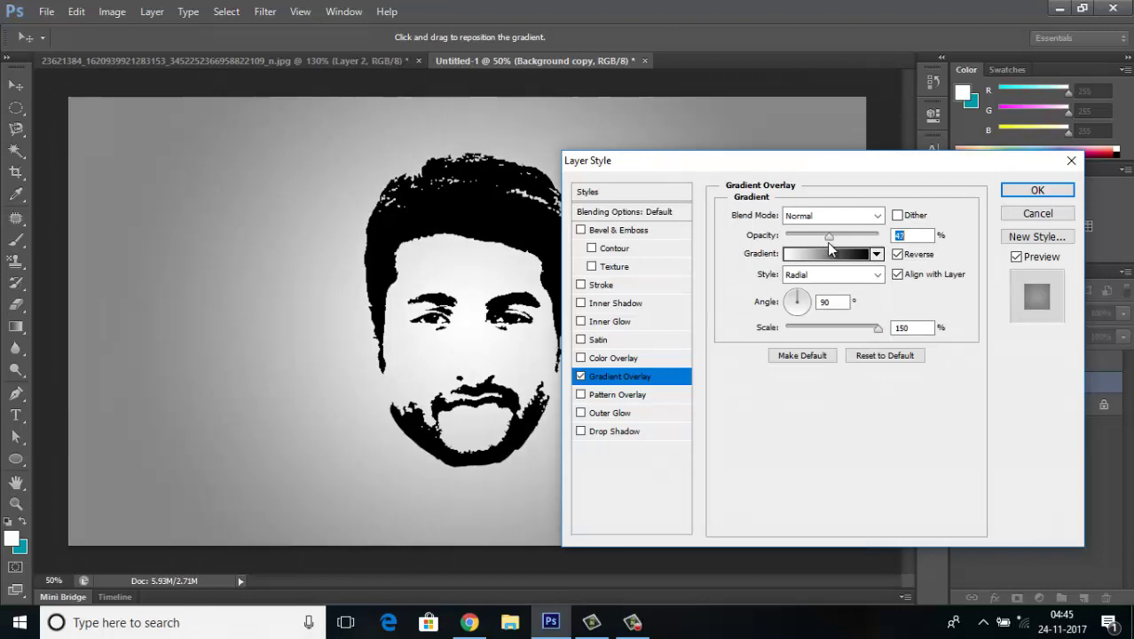
{"action": "left_click", "coordinate": [1035, 190]}
{"action": "left_click", "coordinate": [1012, 361]}
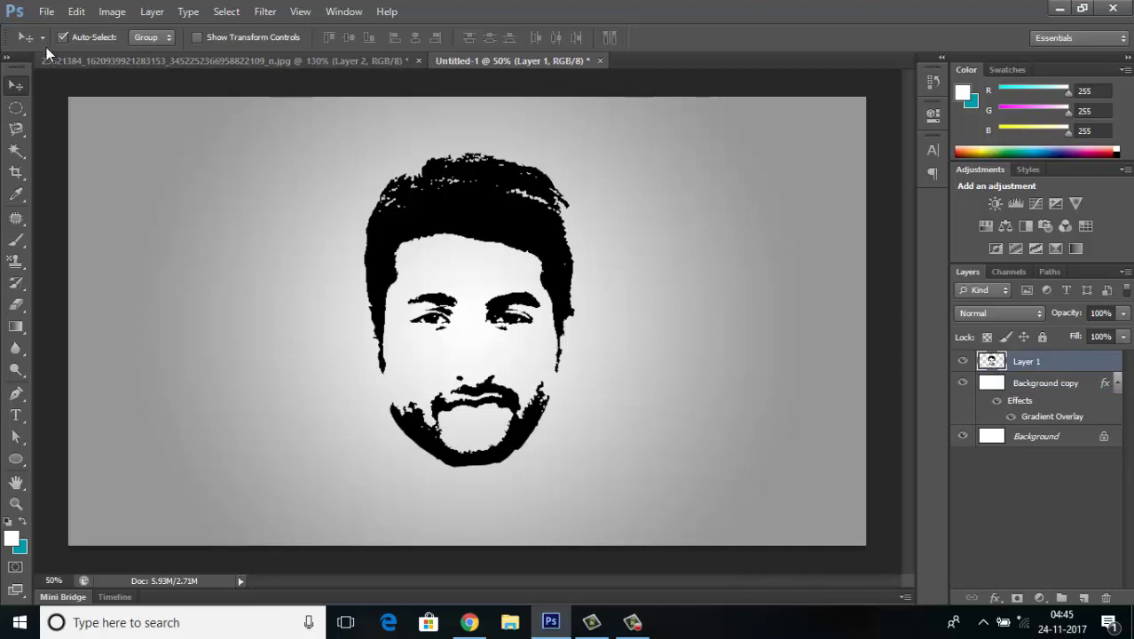
Open galaxy-wallpaper-36.jpg.
{"action": "left_click", "coordinate": [47, 12]}
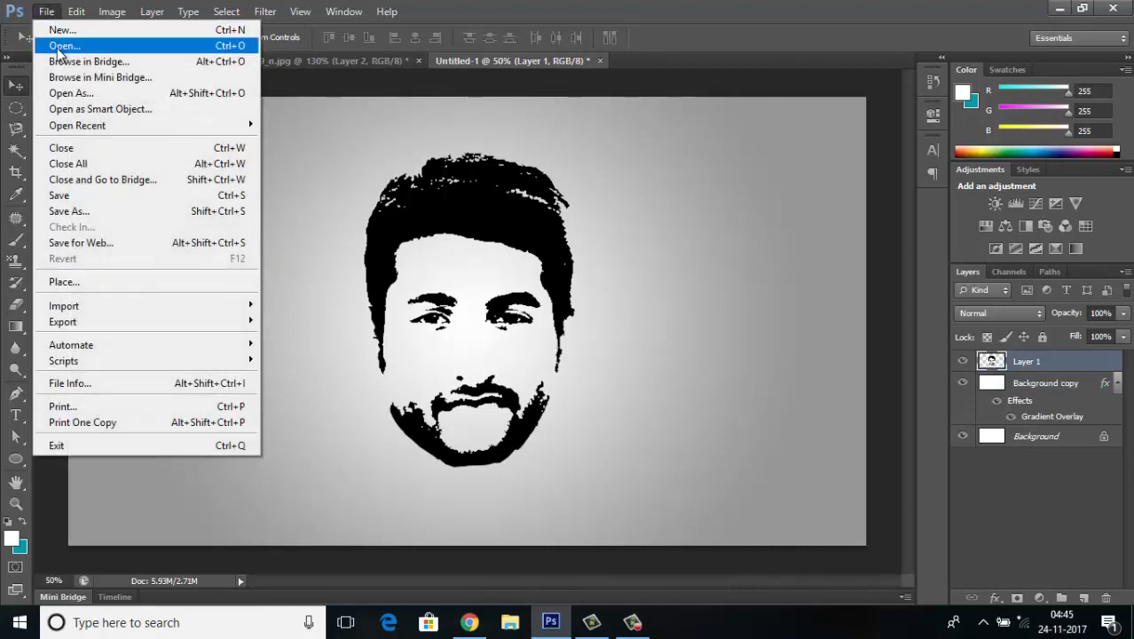
{"action": "left_click", "coordinate": [53, 42]}
{"action": "double_click", "coordinate": [470, 267]}
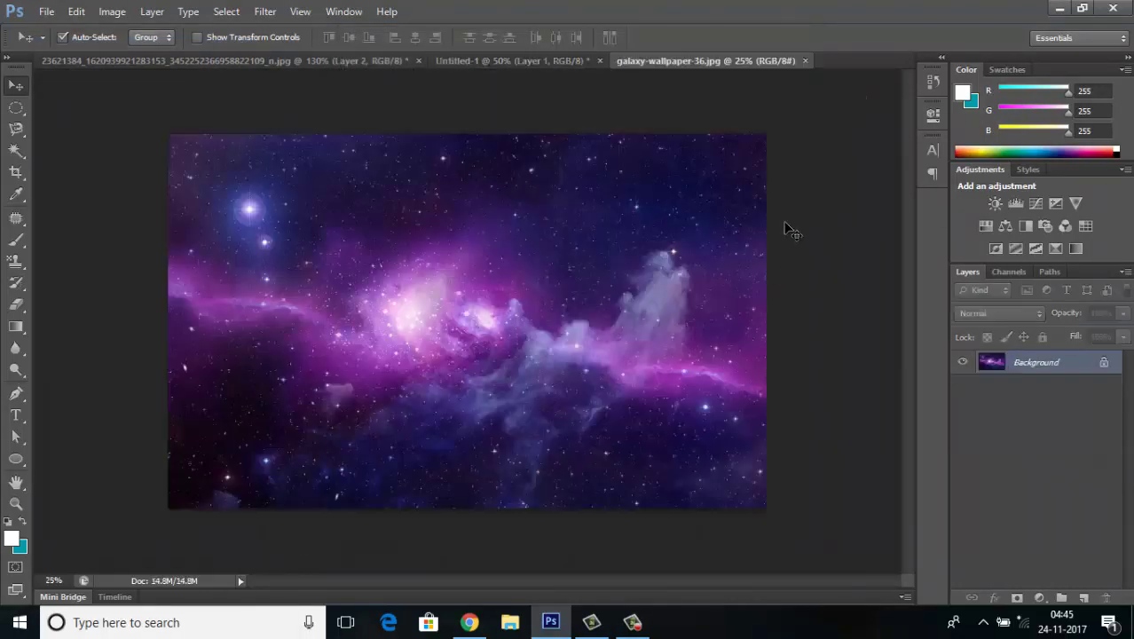
Duplicate the galaxy Background layer as Background copy and drag it toward Untitled-1.
{"action": "right_click", "coordinate": [1016, 362]}
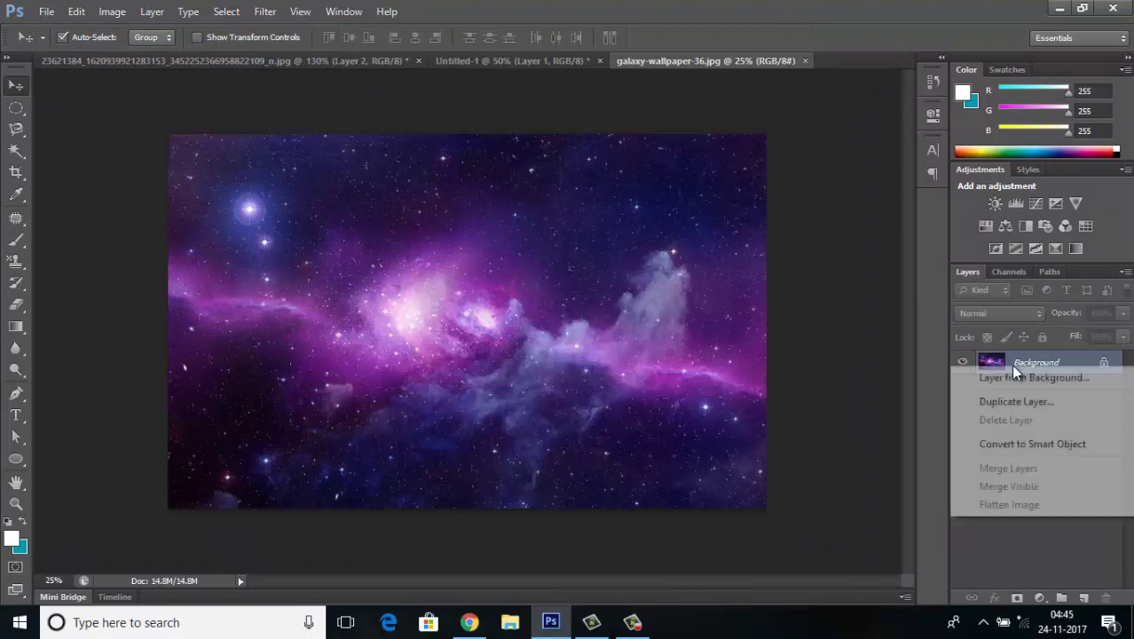
{"action": "left_click", "coordinate": [1013, 405]}
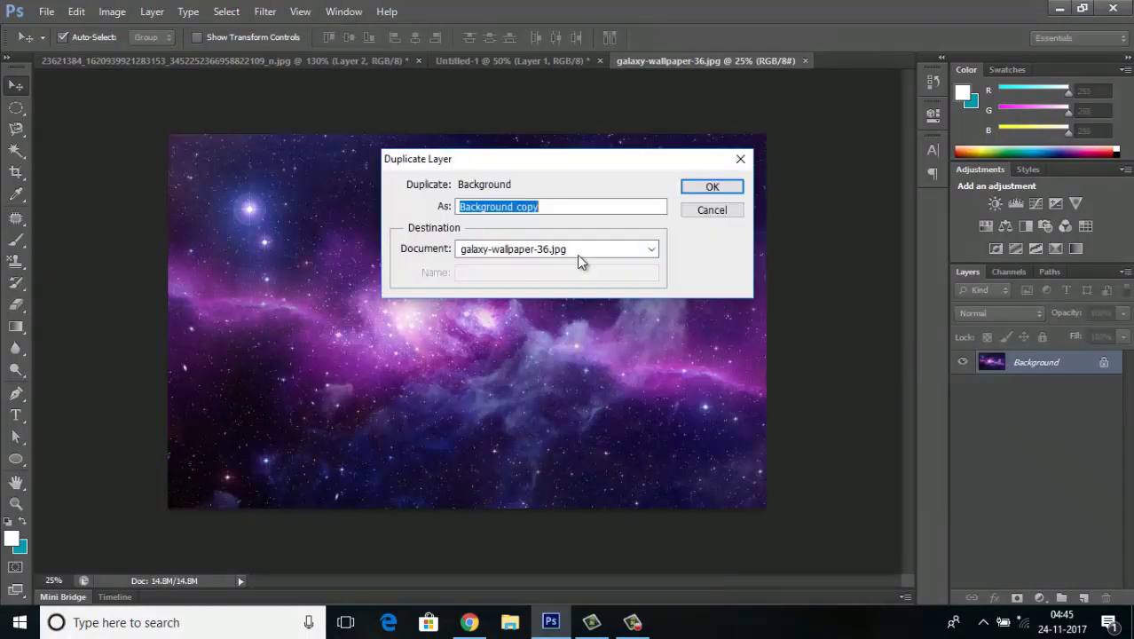
{"action": "left_click", "coordinate": [710, 186]}
{"action": "mouse_move", "coordinate": [405, 242]}
{"action": "left_mouse_down"}
{"action": "mouse_move", "coordinate": [450, 69]}
{"action": "mouse_move", "coordinate": [621, 142]}
{"action": "left_mouse_up"}
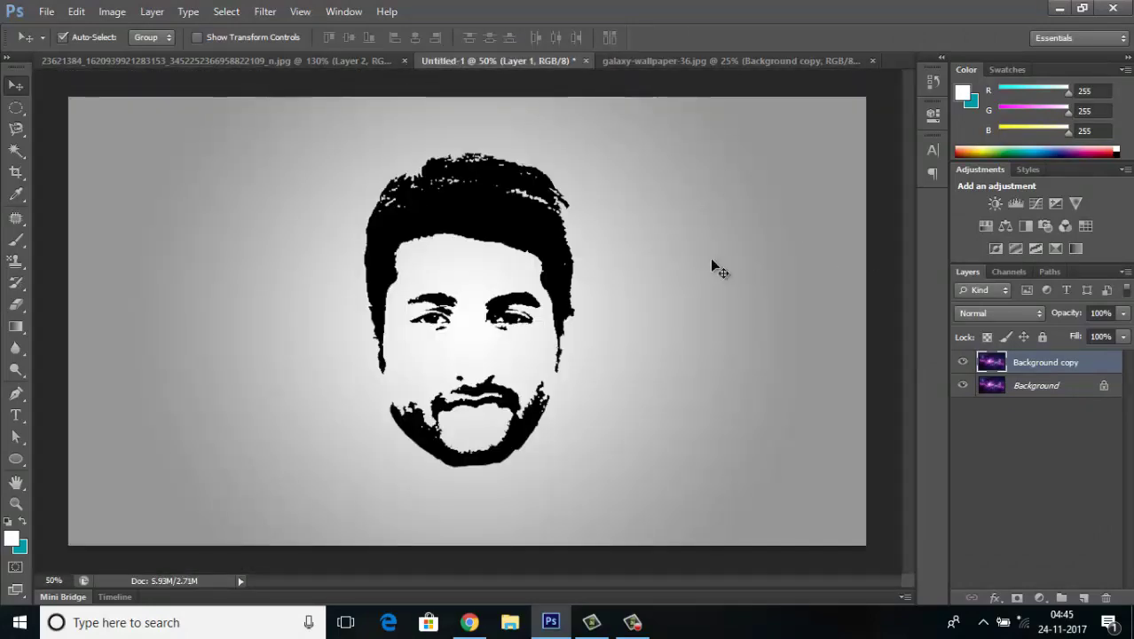
Drop the galaxy into Untitled-1, clip it to Layer 1, and position its purple glow over the face.
{"action": "left_click_drag", "start_coordinate": [744, 251], "coordinate": [710, 262]}
{"action": "left_click_drag", "start_coordinate": [678, 309], "coordinate": [499, 352]}
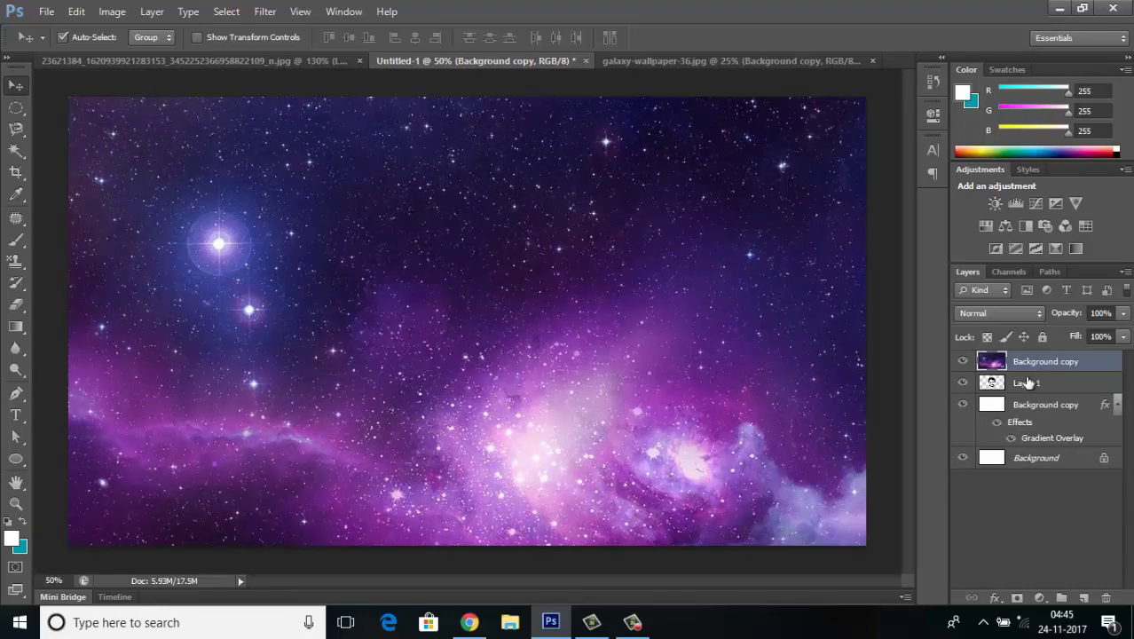
{"action": "left_click_drag", "start_coordinate": [1024, 382], "coordinate": [1029, 364]}
{"action": "left_click", "coordinate": [1030, 365], "text": "alt"}
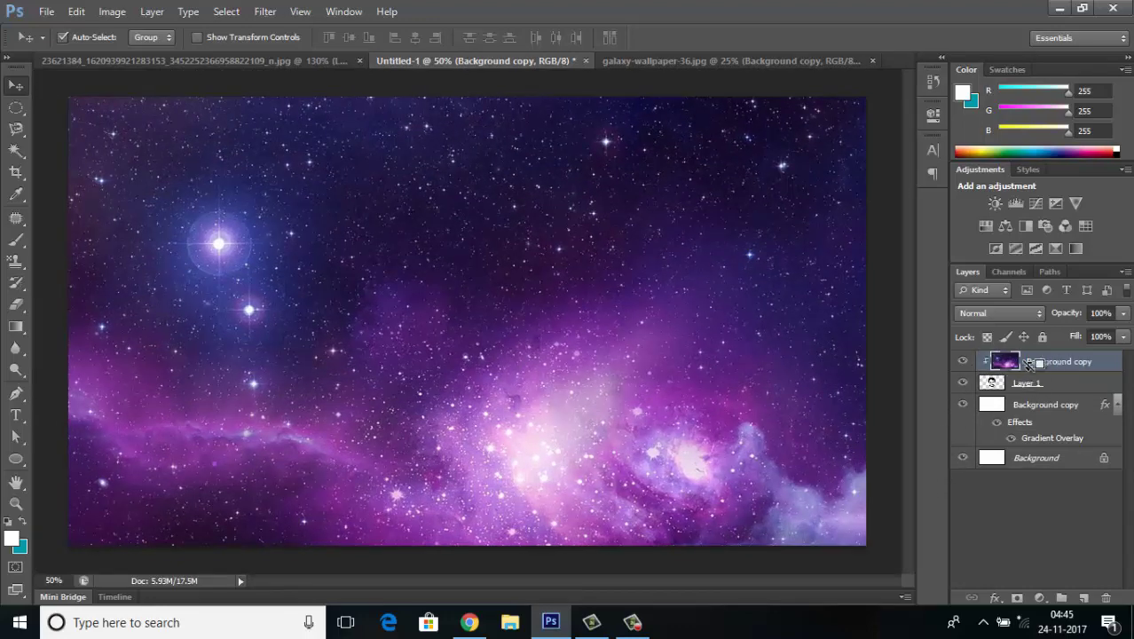
{"action": "mouse_move", "coordinate": [460, 224]}
{"action": "left_mouse_down"}
{"action": "mouse_move", "coordinate": [480, 208]}
{"action": "mouse_move", "coordinate": [532, 217]}
{"action": "mouse_move", "coordinate": [561, 240]}
{"action": "left_mouse_up"}
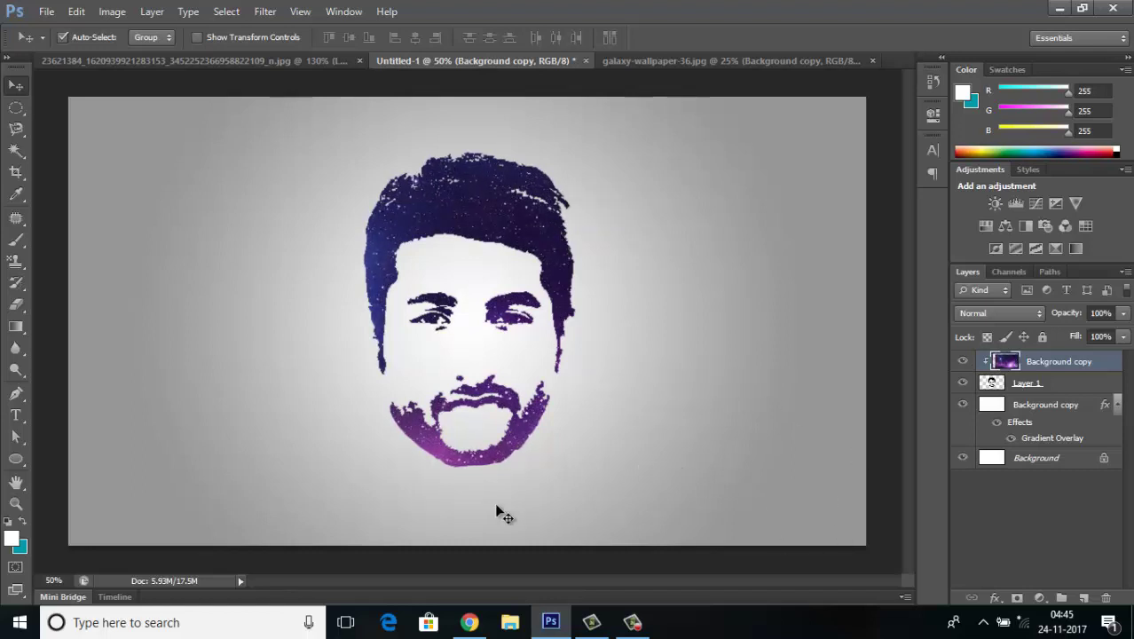
Save the portrait as the JPEG 'face logo.jpg' on the Desktop with default quality, then minimize Photoshop.
{"action": "left_click", "coordinate": [52, 16]}
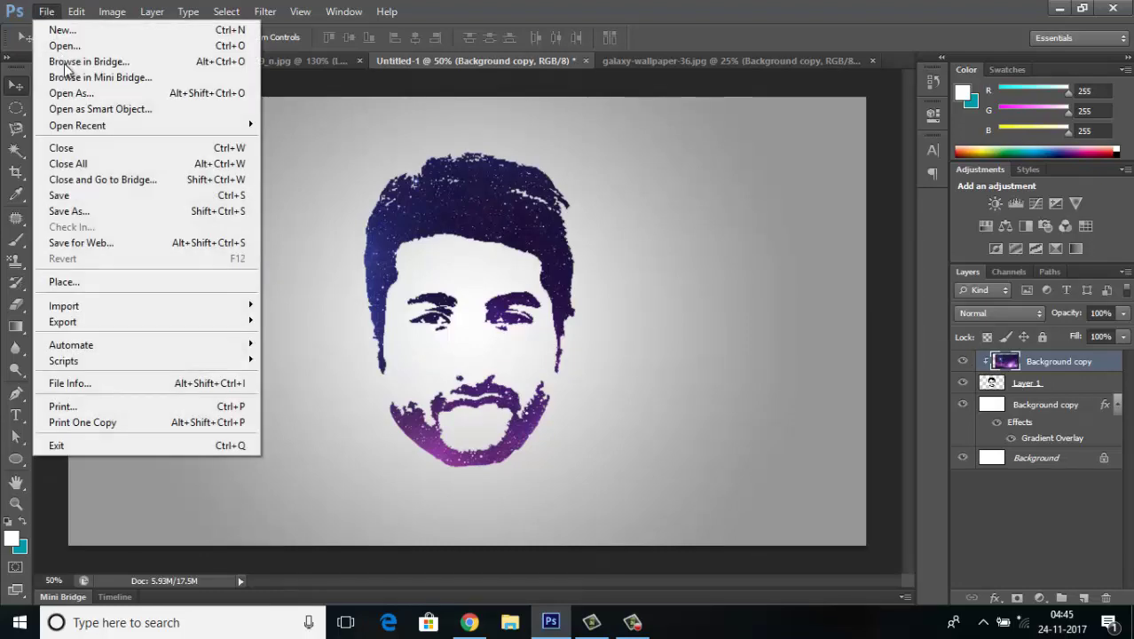
{"action": "left_click", "coordinate": [67, 211]}
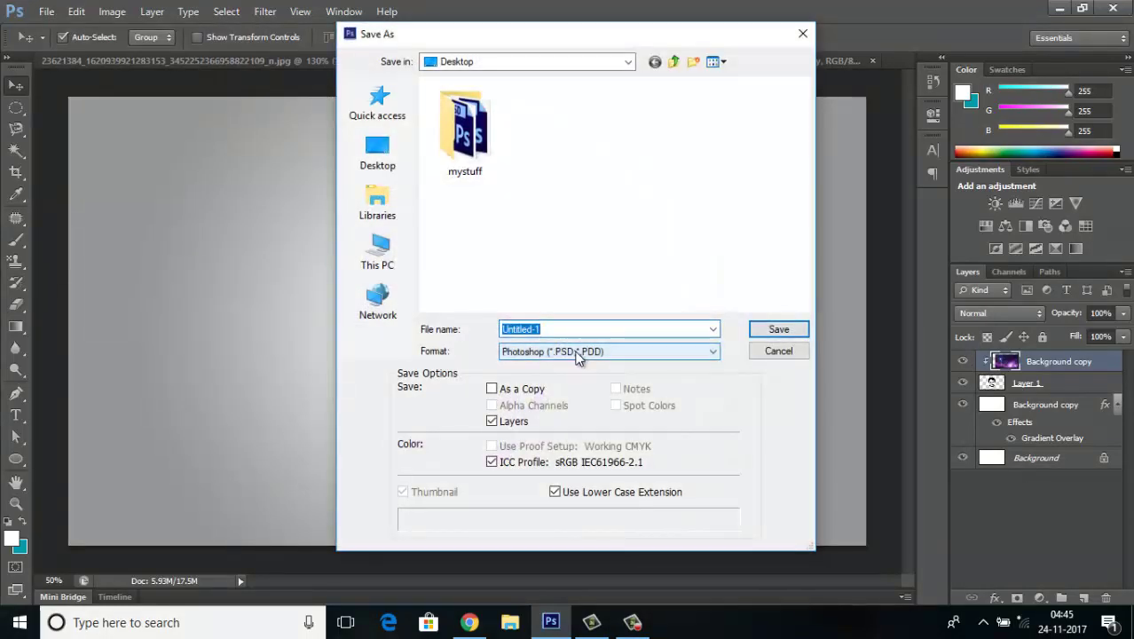
{"action": "type", "text": "face logo"}
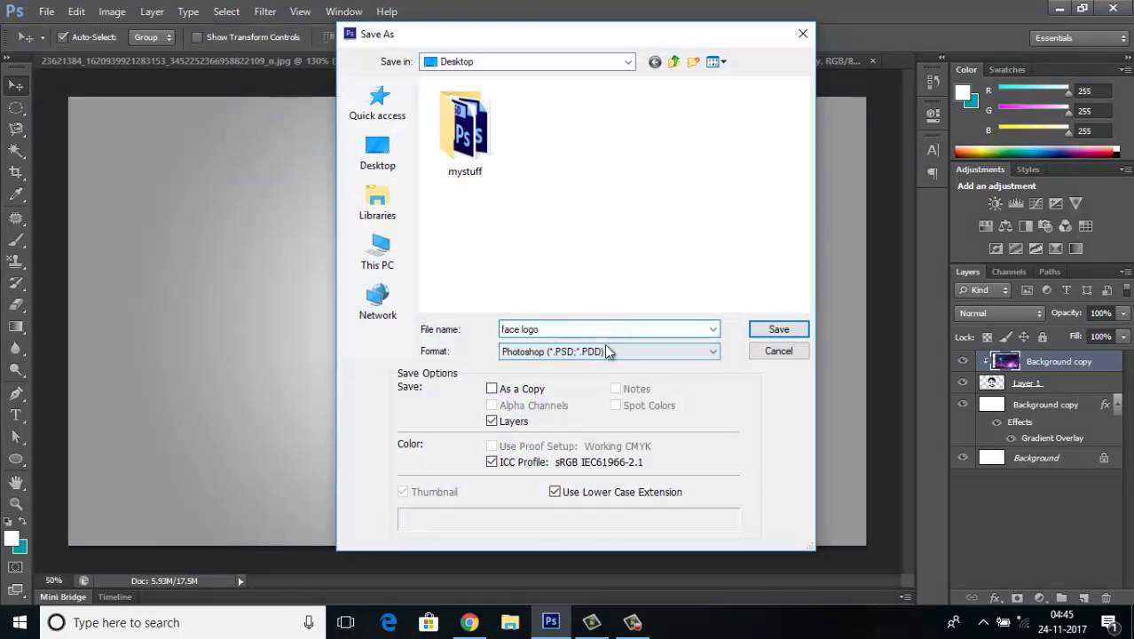
{"action": "left_click", "coordinate": [602, 355]}
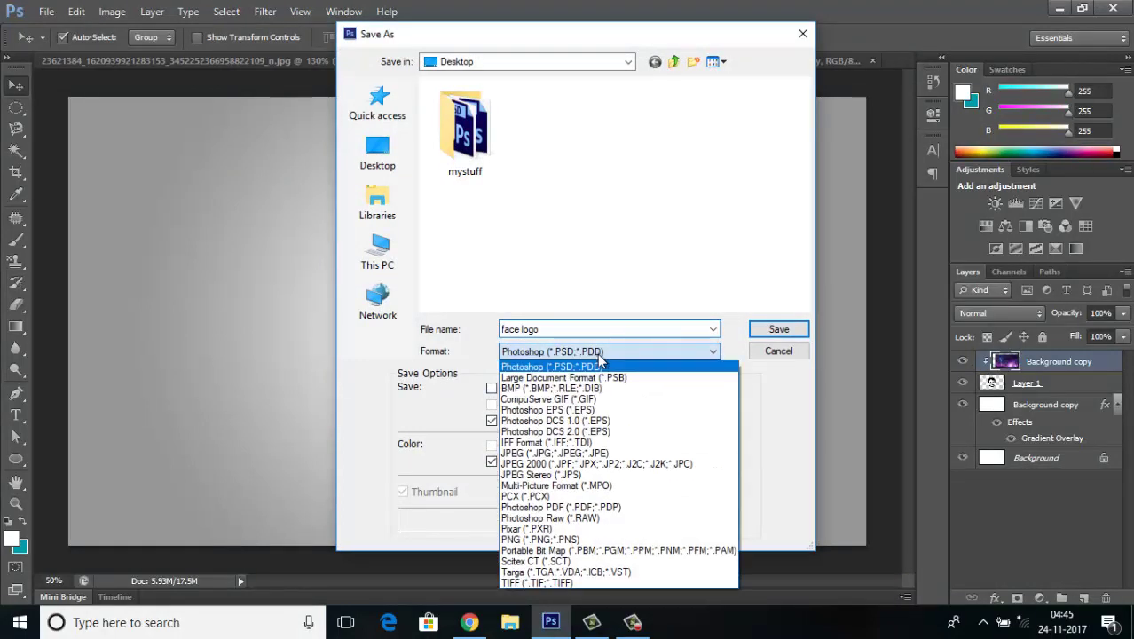
{"action": "left_click", "coordinate": [555, 452]}
{"action": "left_click", "coordinate": [789, 330]}
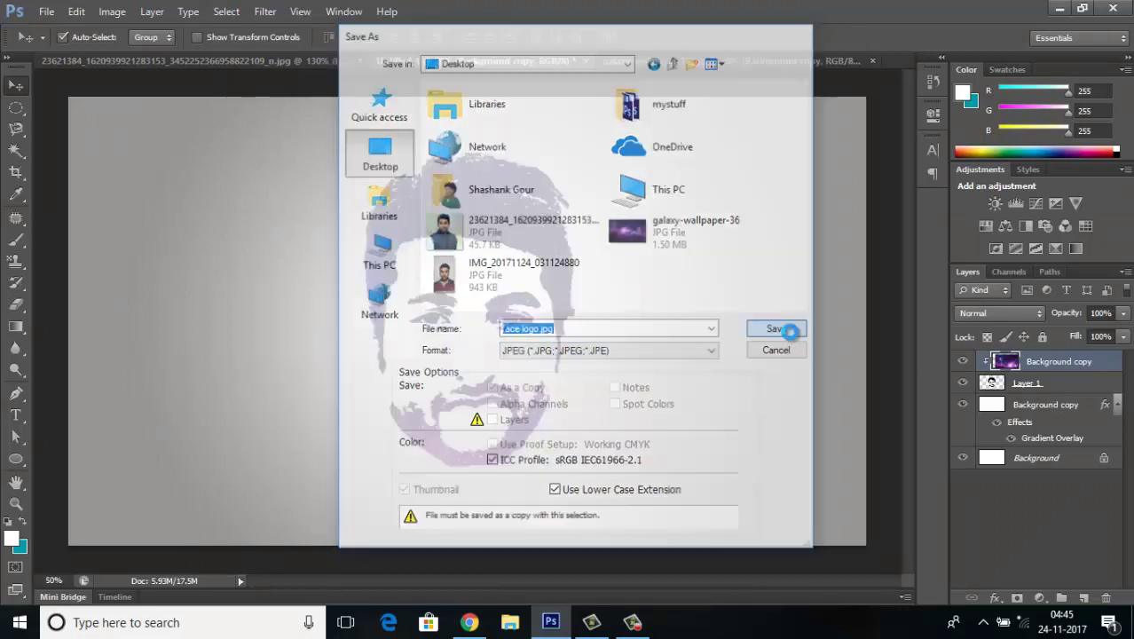
{"action": "left_click", "coordinate": [690, 155]}
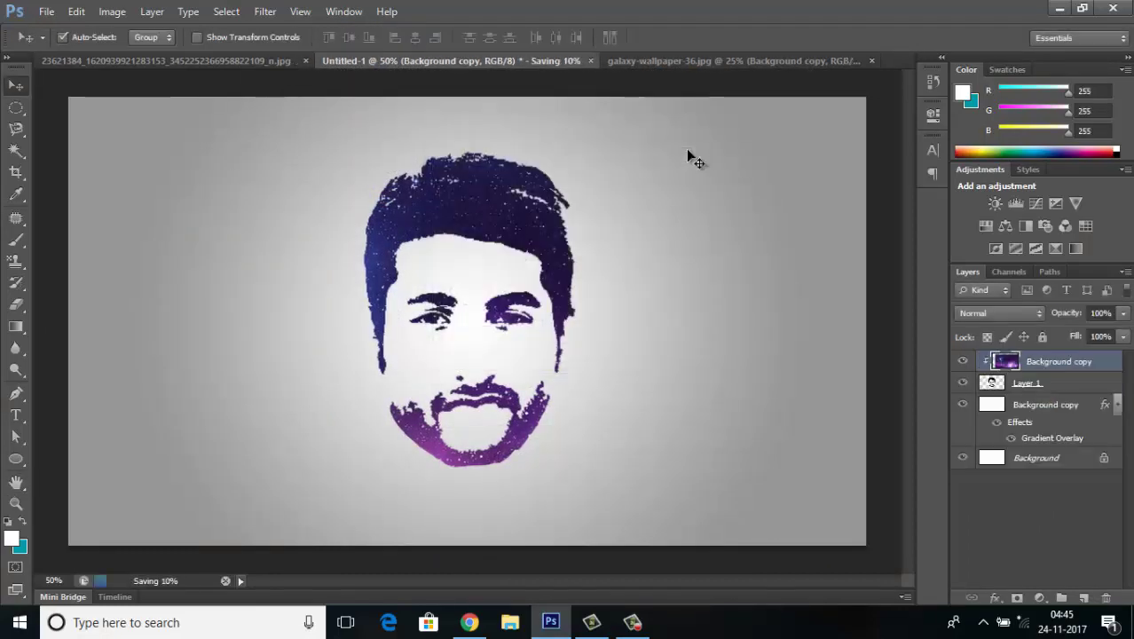
{"action": "left_click", "coordinate": [1056, 9]}
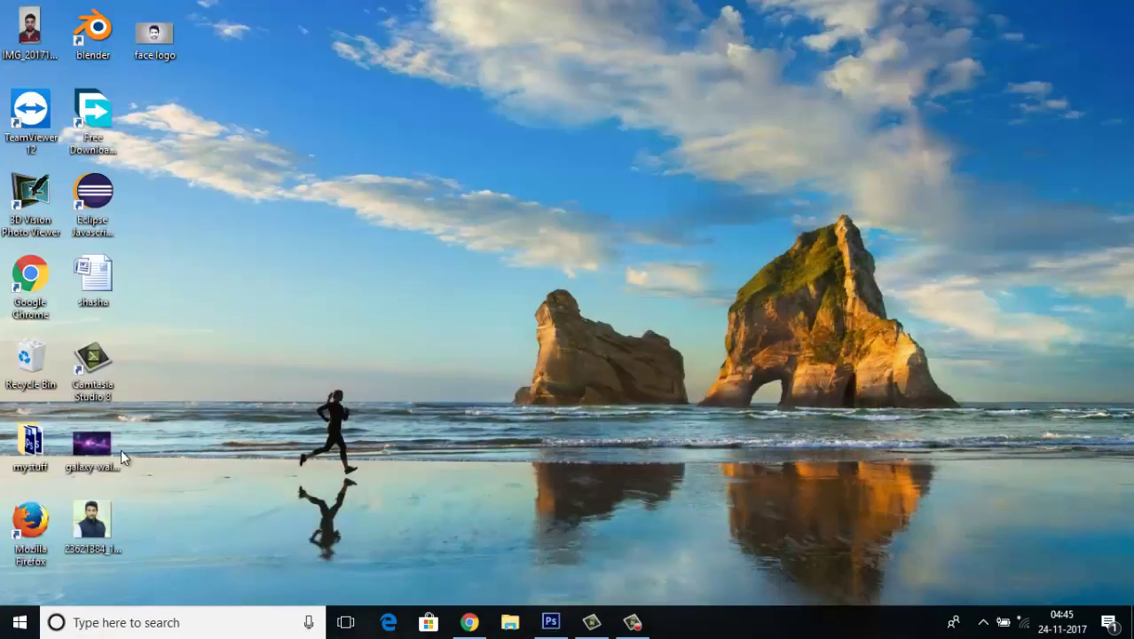
Open 'face logo.jpg' from the desktop in Windows Photos to view the galaxy face.
{"action": "double_click", "coordinate": [161, 52]}
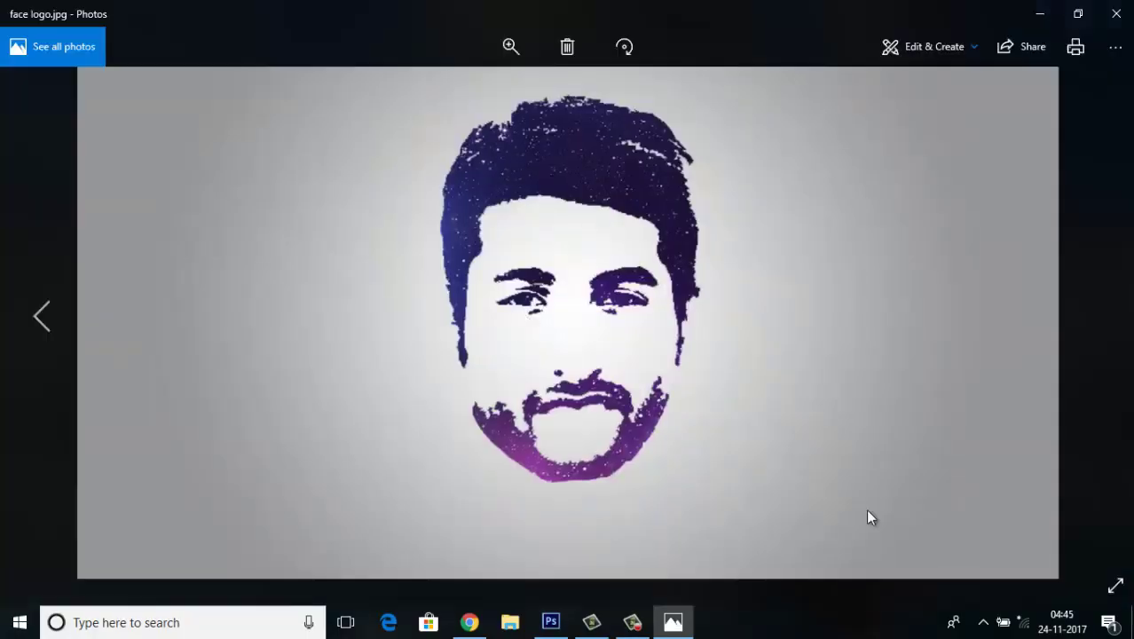